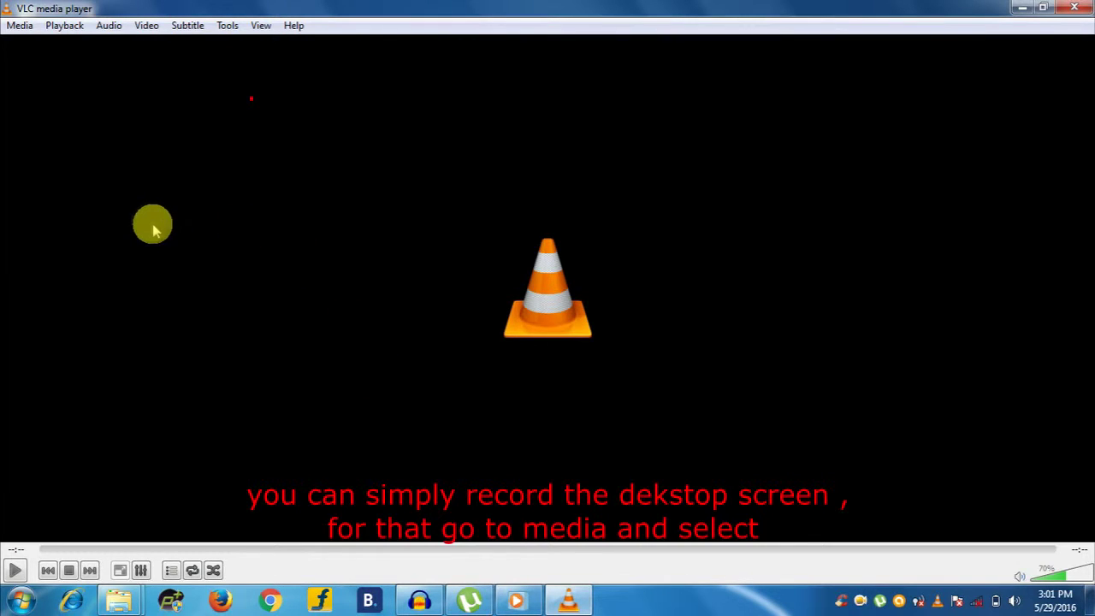
# - Open a capture device source with Desktop as the capture mode and send it to conversion
pyautogui.click(23, 27)
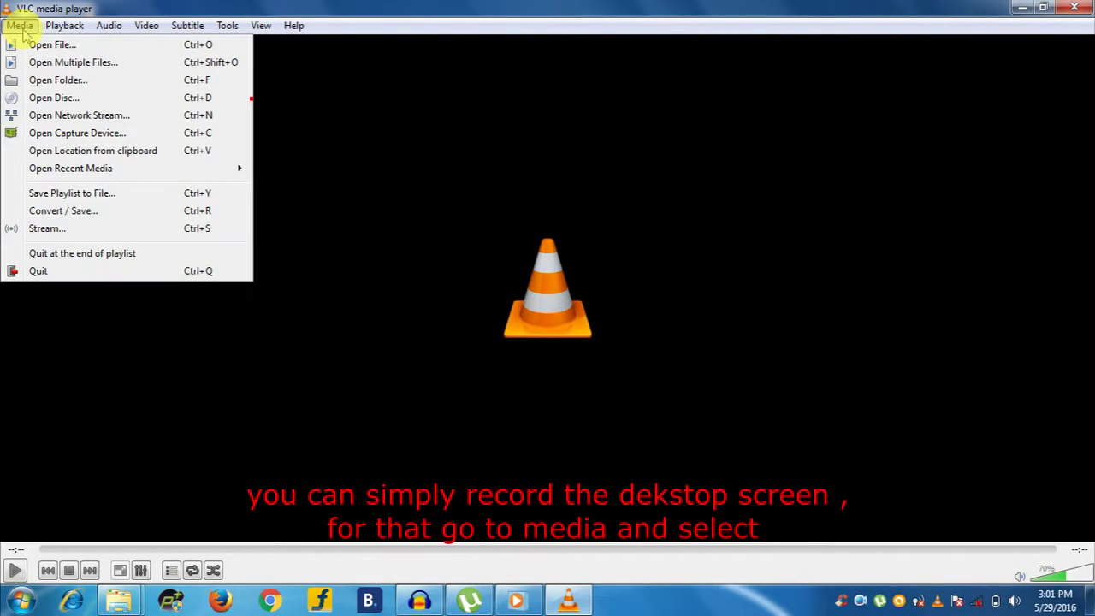
pyautogui.click(44, 135)
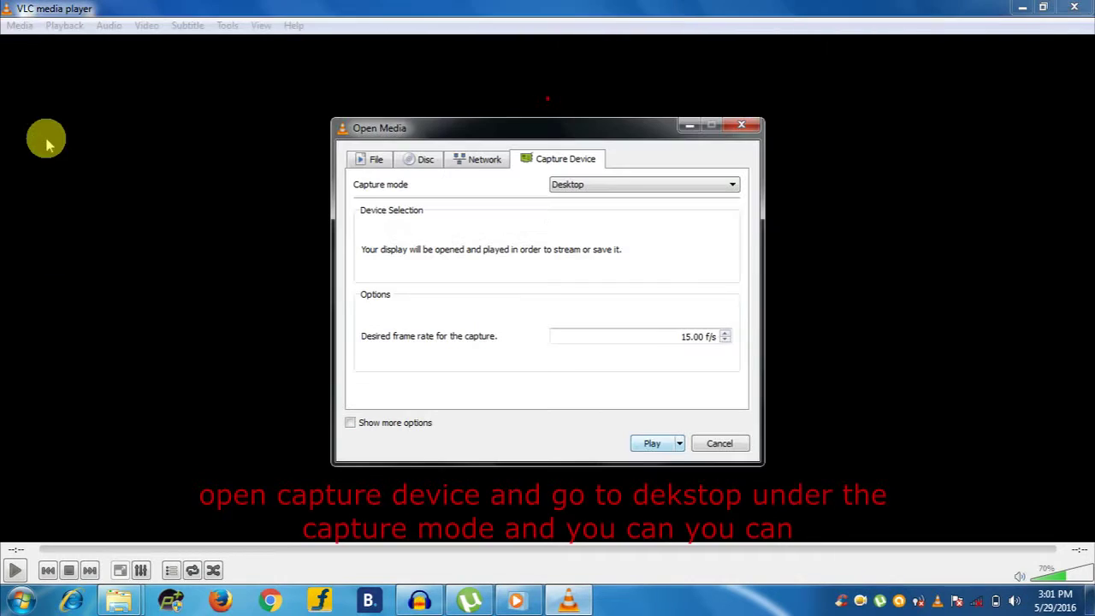
pyautogui.click(567, 182)
pyautogui.click(578, 219)
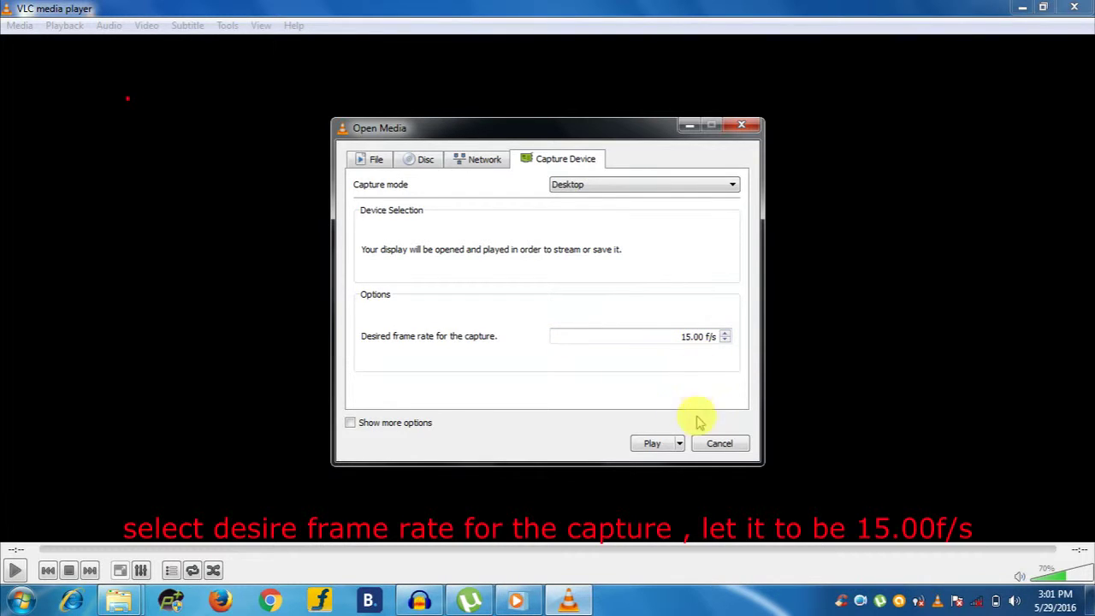
pyautogui.click(680, 443)
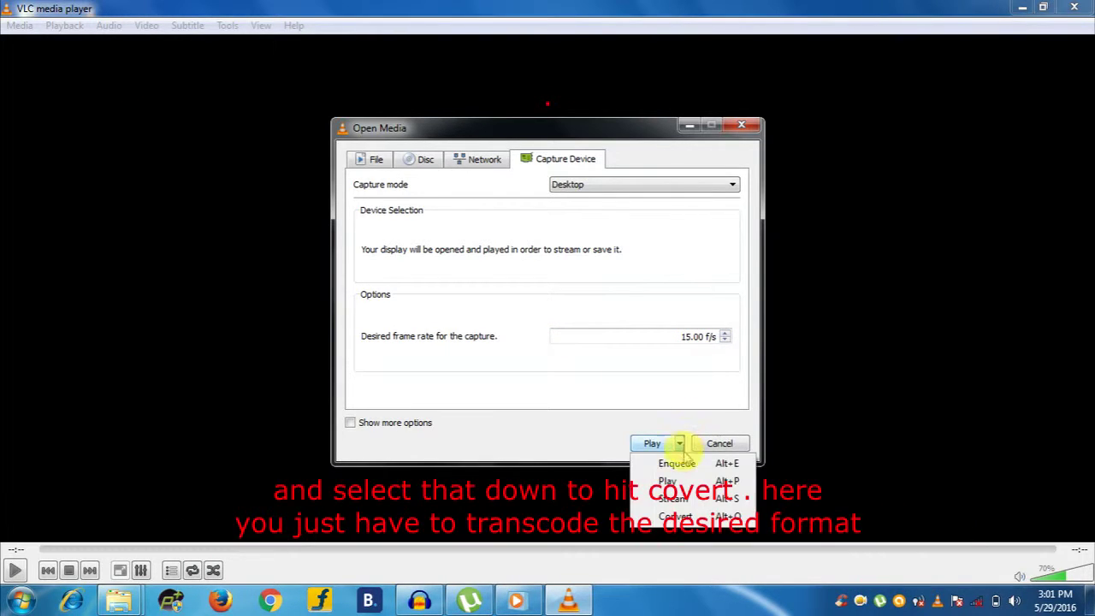
pyautogui.click(676, 517)
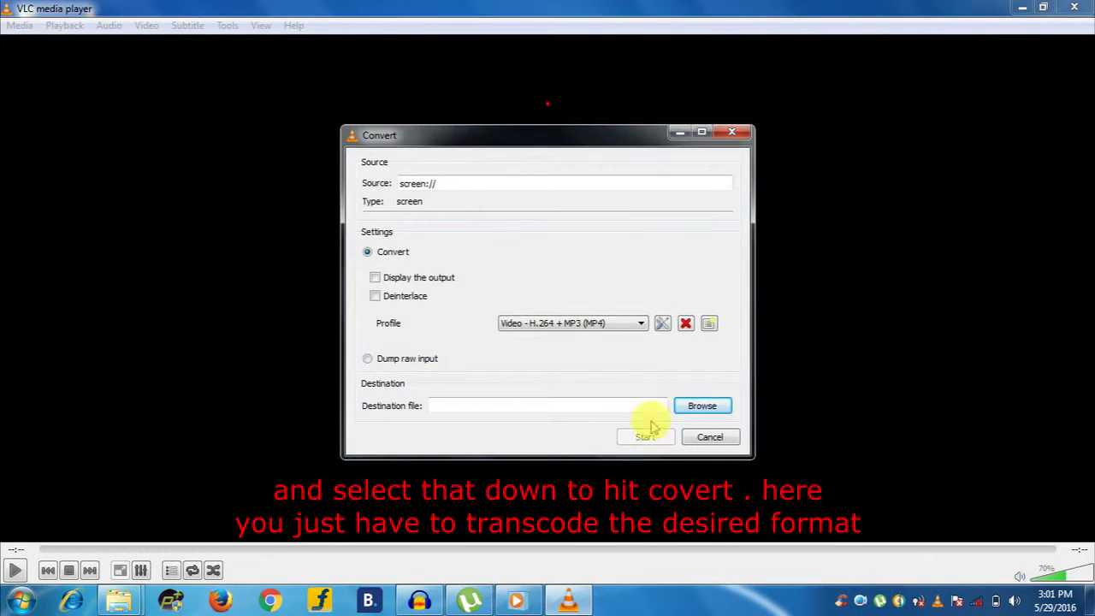
# - Keep the Video - H.264 + MP3 (MP4) profile, set the destination file to as1.mp4 on the Desktop, and cancel the conversion
pyautogui.click(613, 331)
pyautogui.click(621, 334)
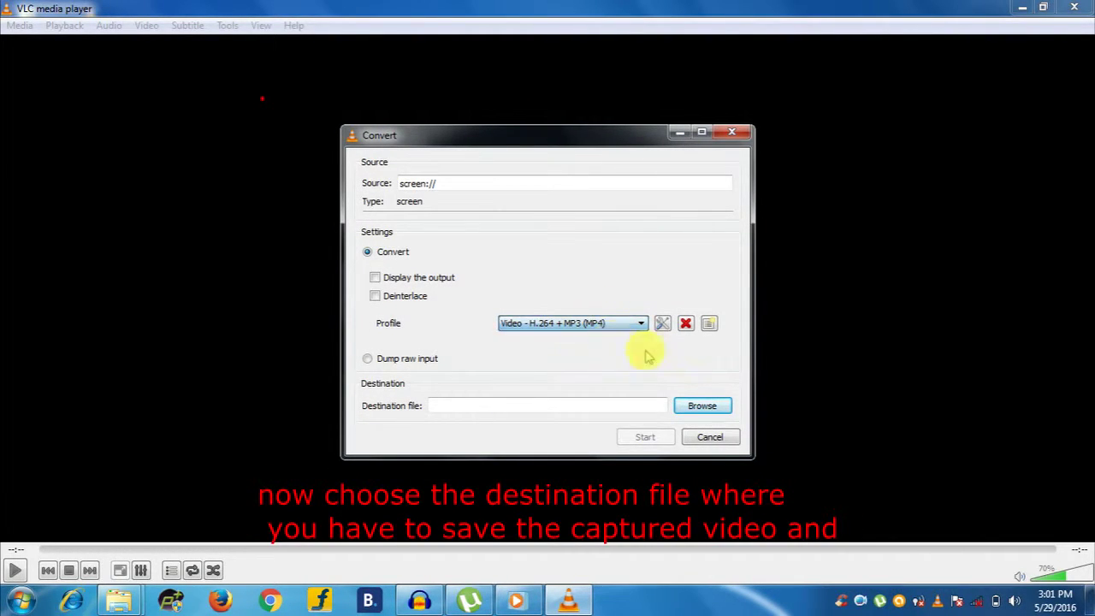
pyautogui.click(691, 405)
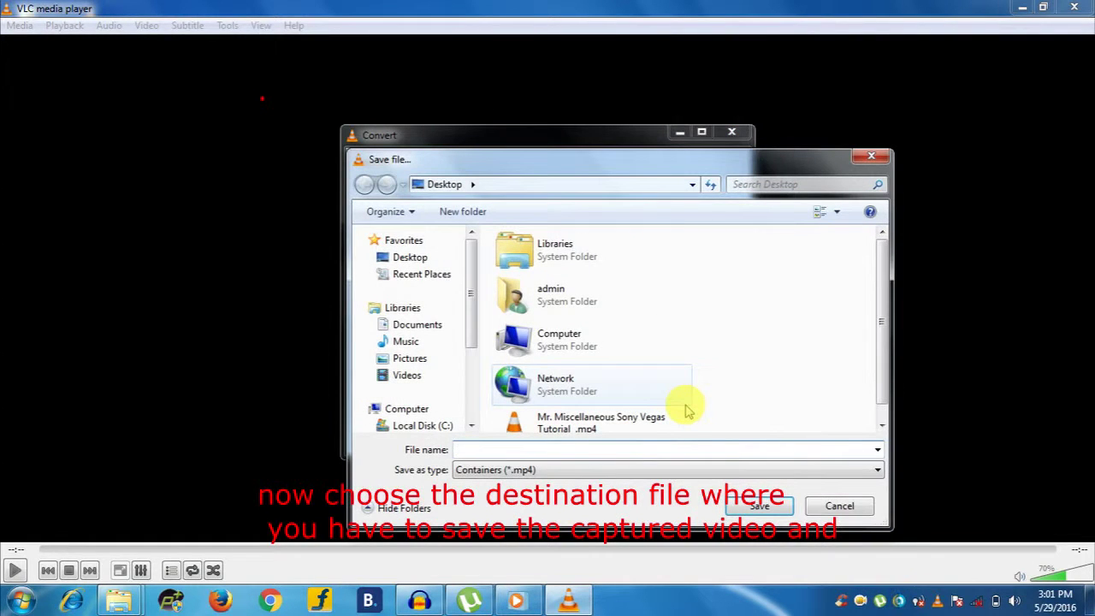
pyautogui.write('as1')
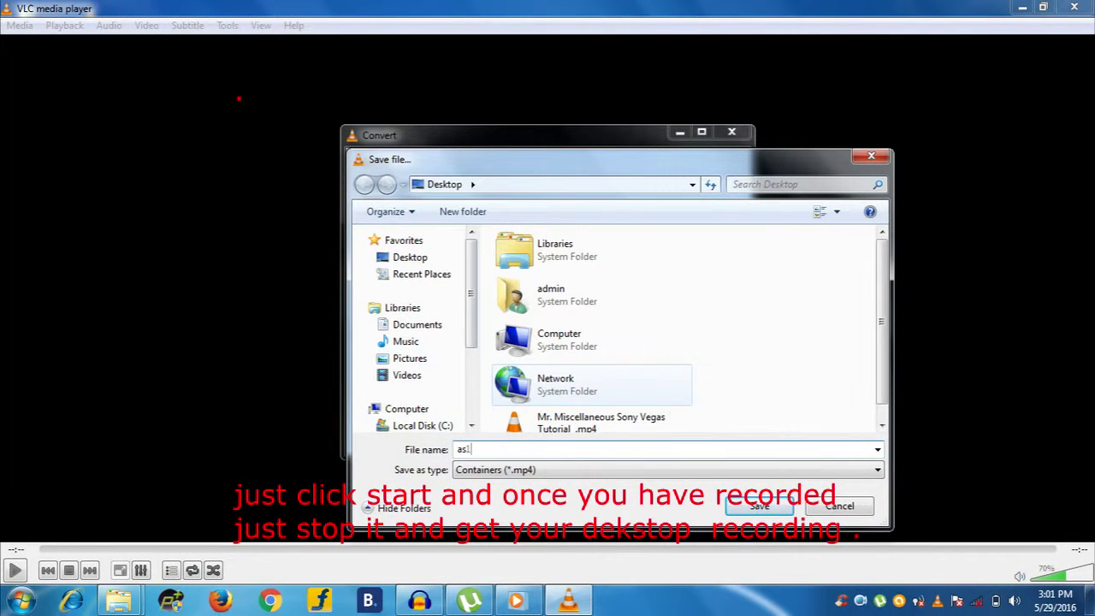
pyautogui.click(758, 506)
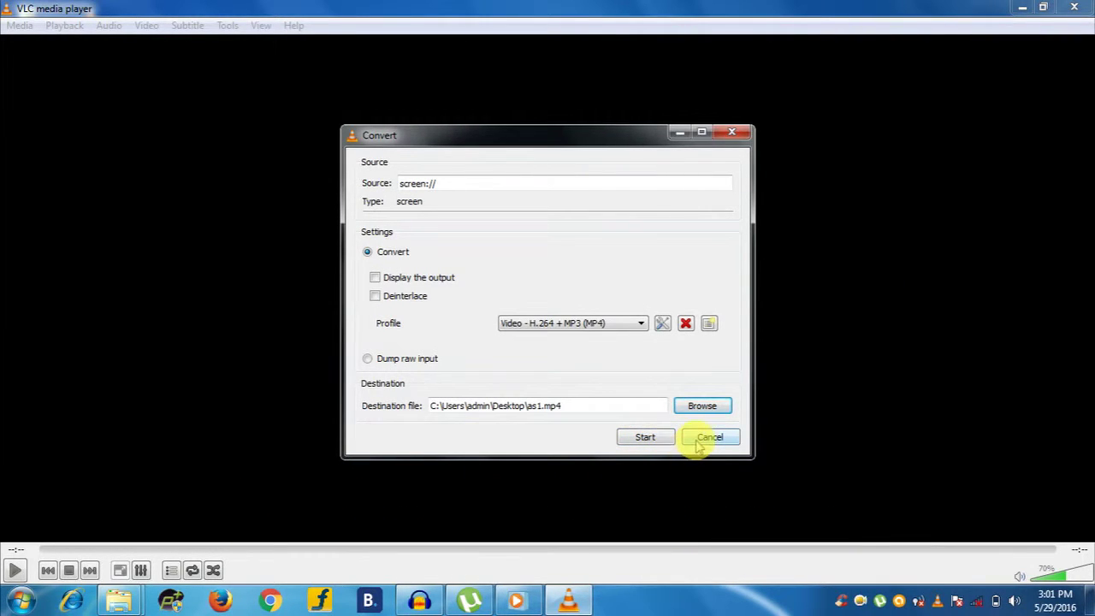
pyautogui.click(704, 438)
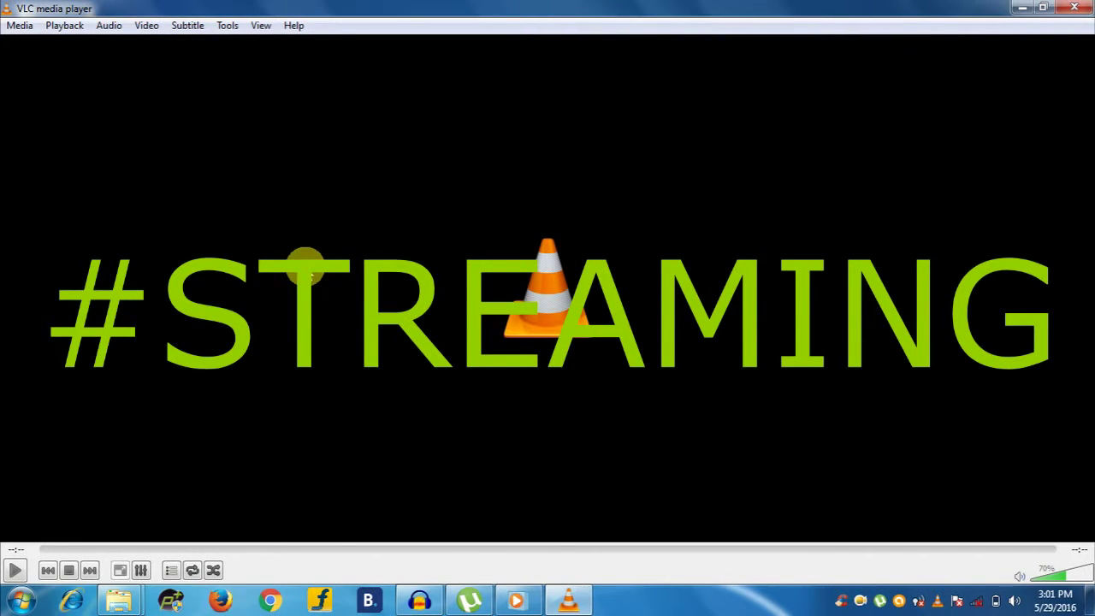
# - Open the stream source setup and remove both existing Sony Vegas tutorial entries from the file list
pyautogui.click(22, 27)
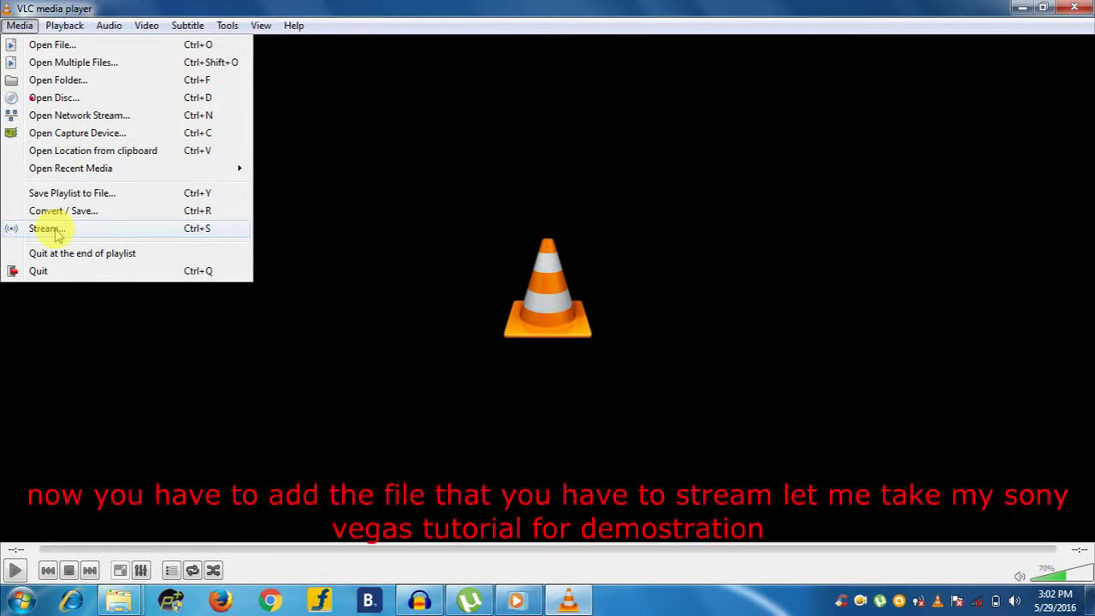
pyautogui.click(54, 229)
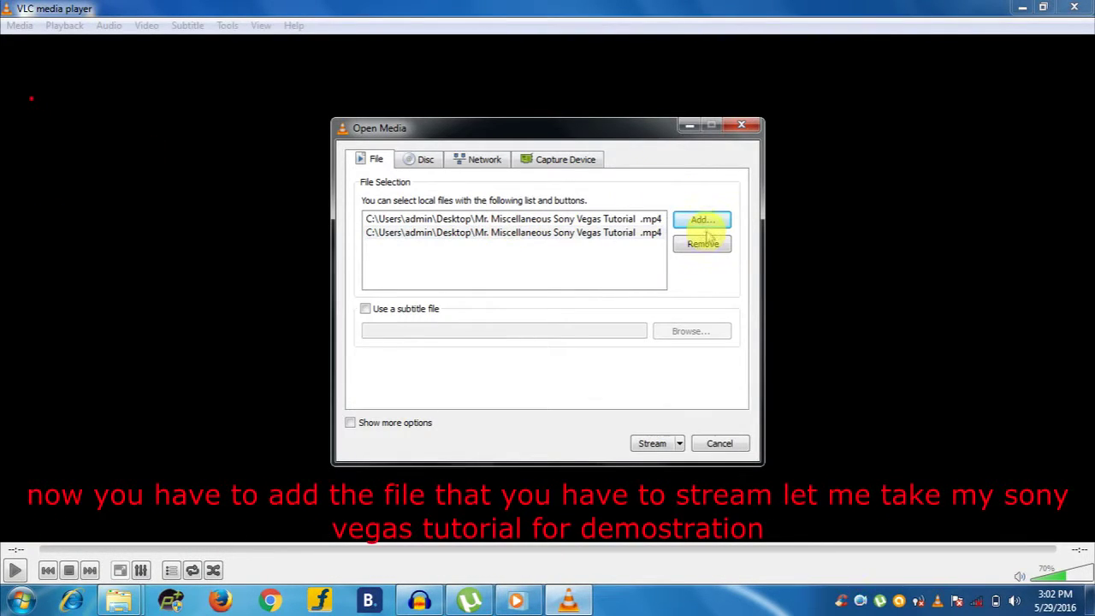
pyautogui.doubleClick(652, 236)
pyautogui.rightClick(652, 236)
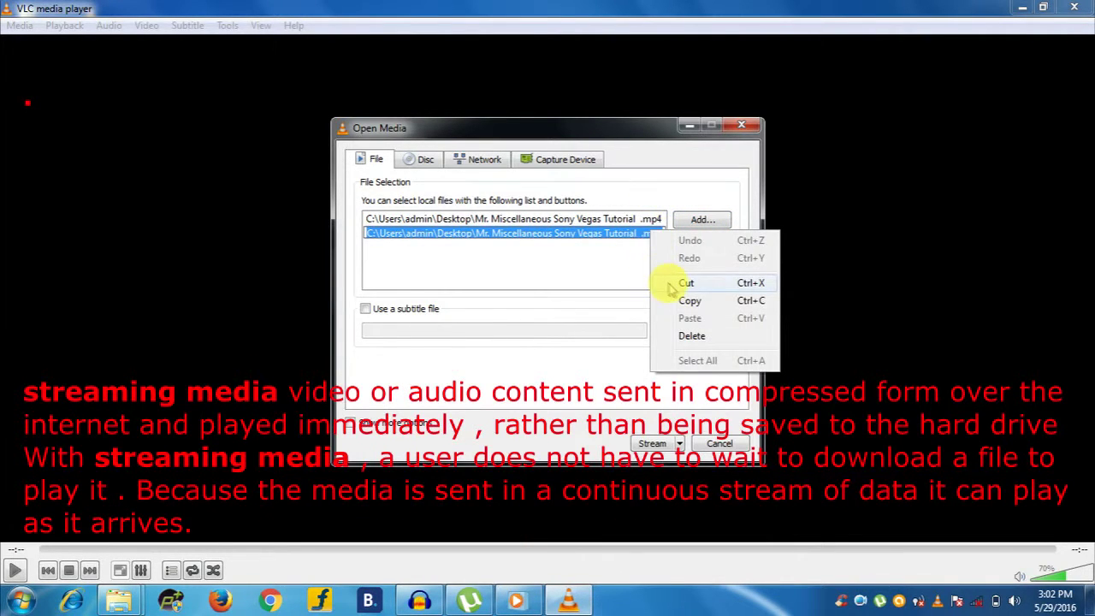
pyautogui.click(669, 283)
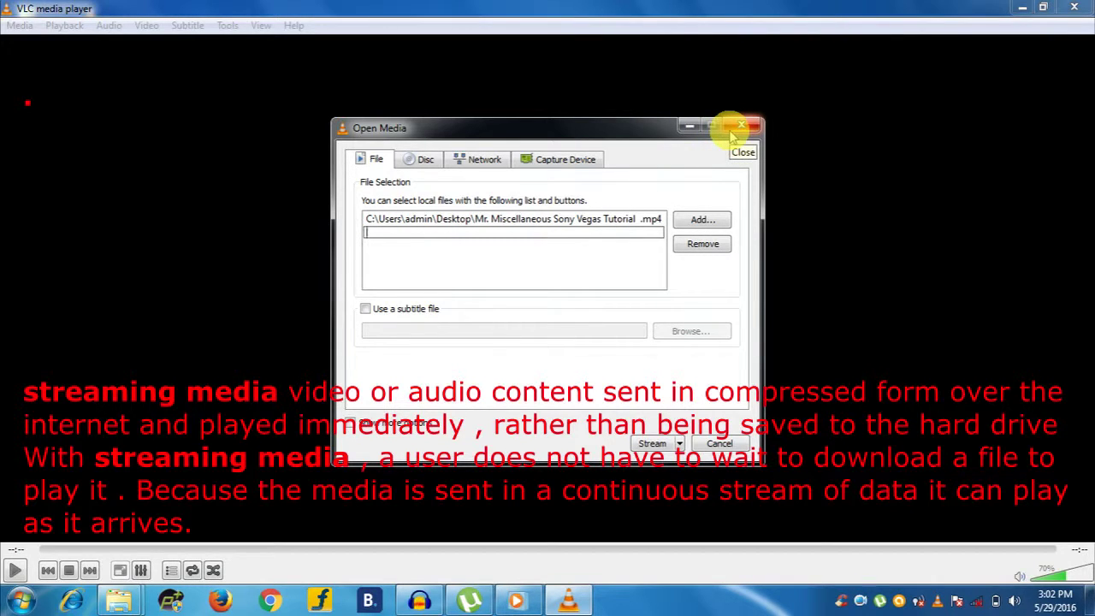
pyautogui.click(700, 246)
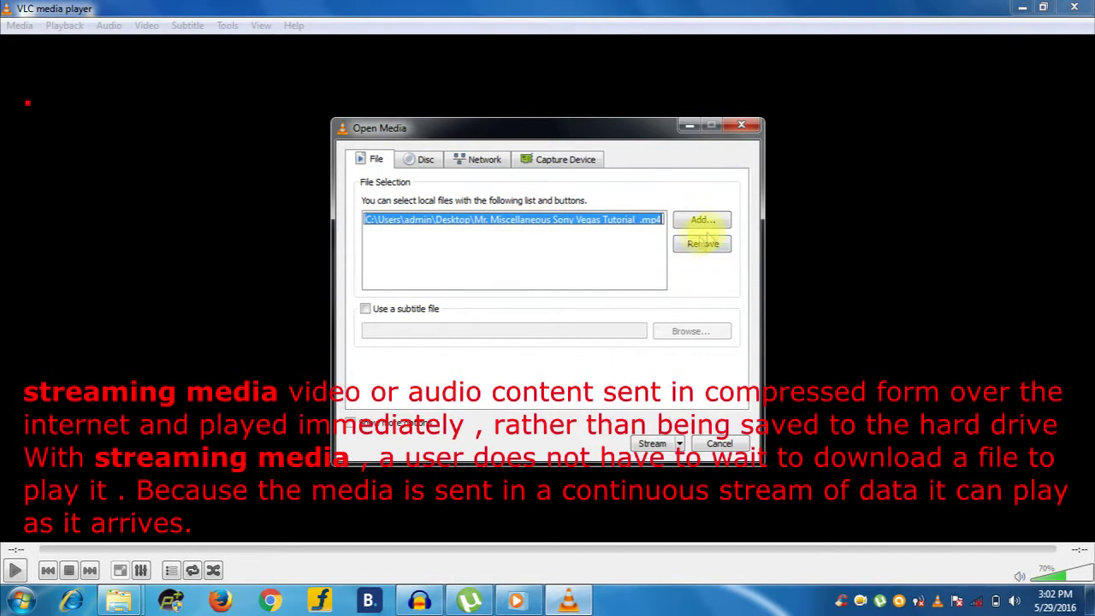
pyautogui.click(704, 245)
# - Add "Mr. Miscellaneous Sony Vegas Tutorial .mp4" from the Desktop to the file list
pyautogui.click(703, 222)
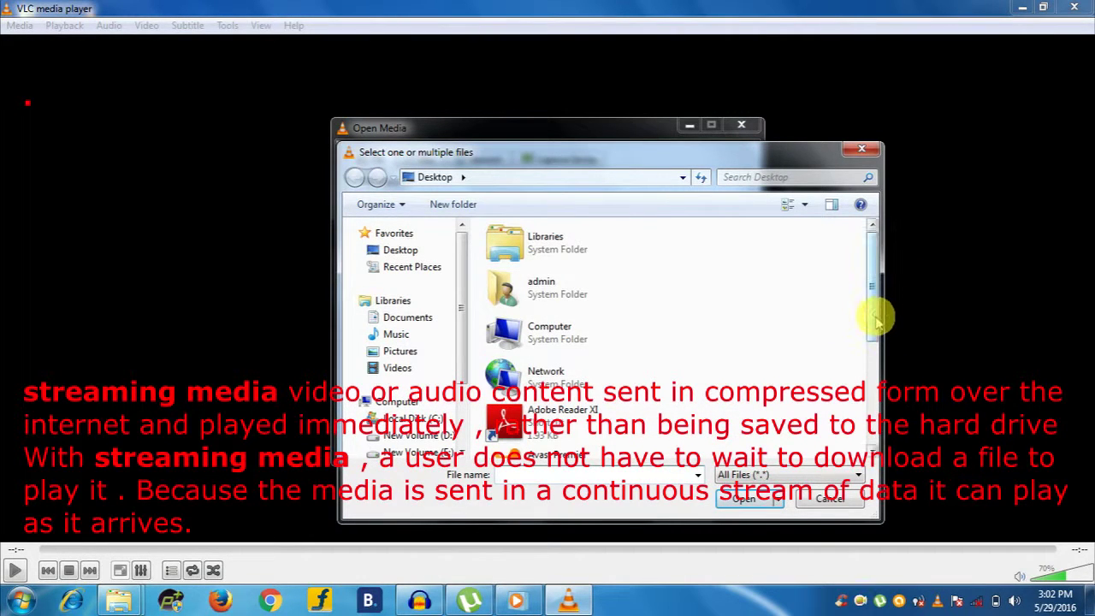
pyautogui.moveTo(875, 316); pyautogui.dragTo(877, 419)
pyautogui.click(657, 360)
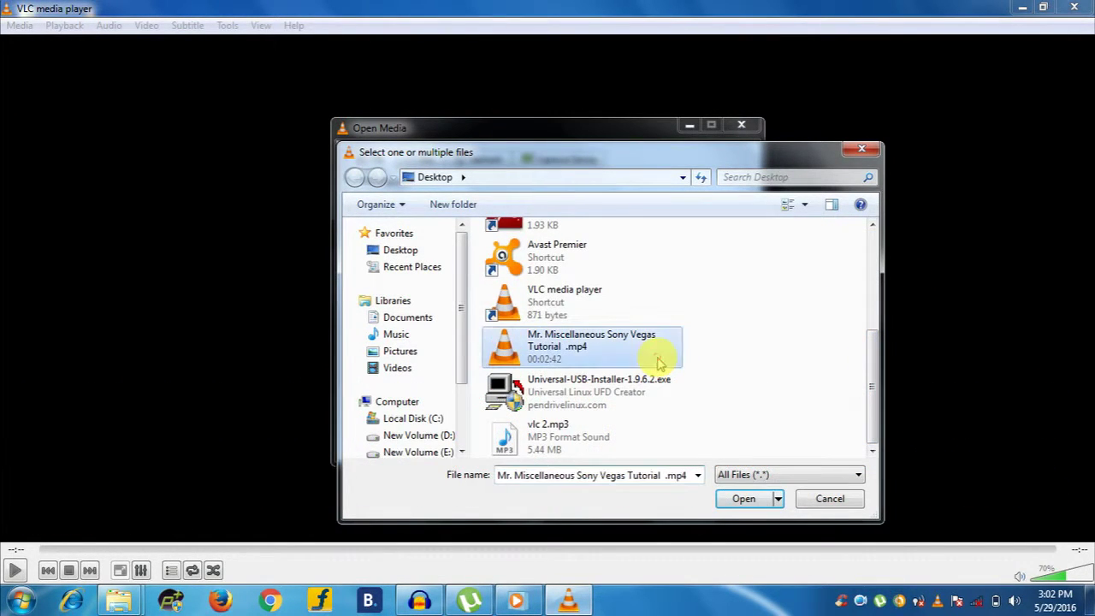
pyautogui.click(737, 498)
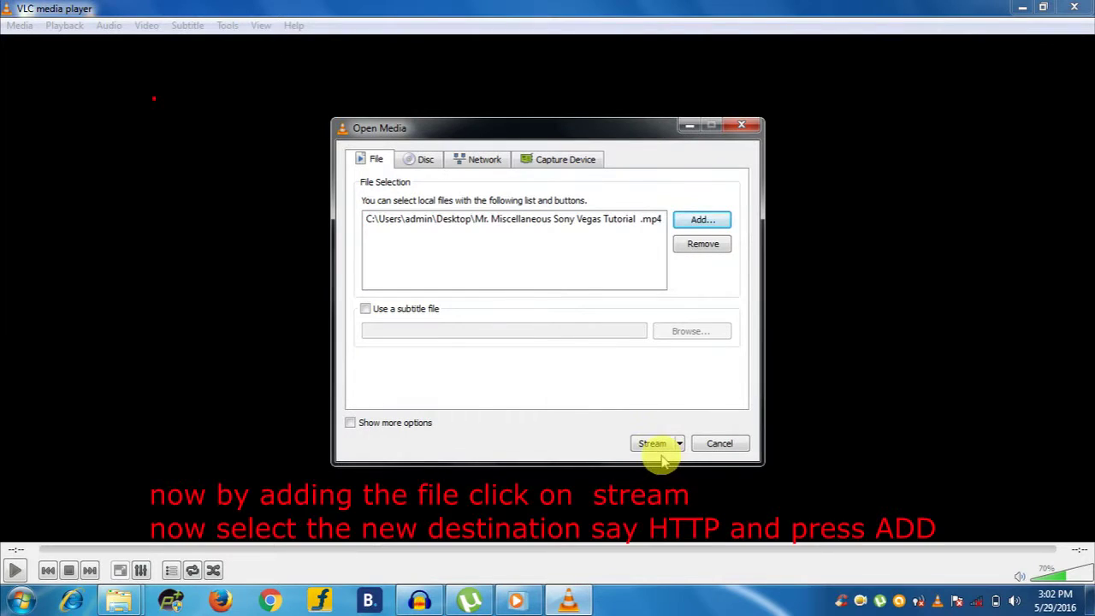
# - Set up the stream output for the added video and add HTTP as a new destination
pyautogui.click(653, 444)
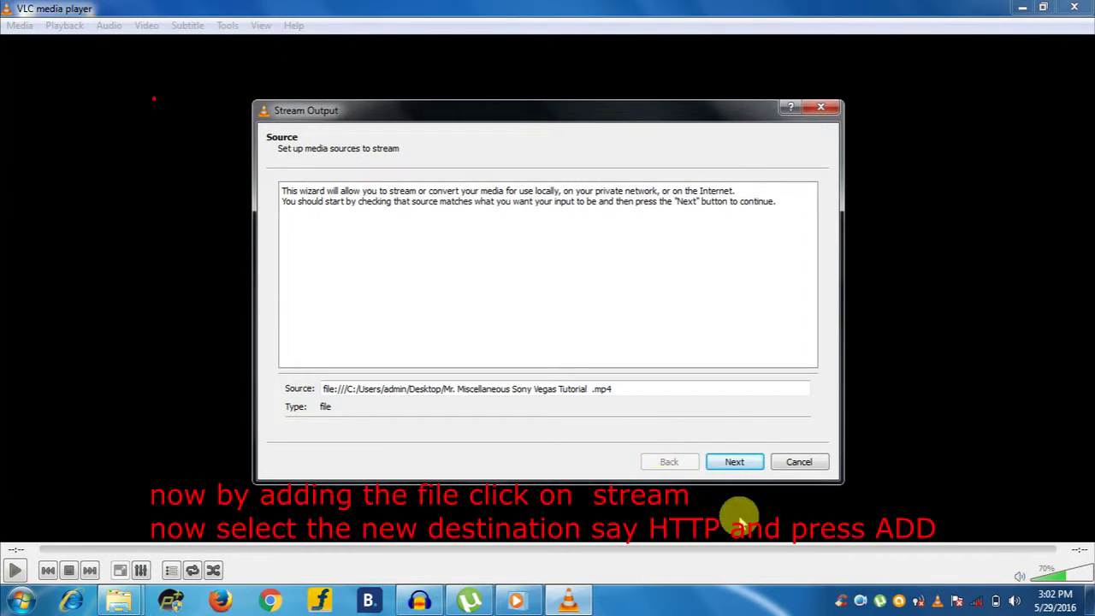
pyautogui.click(732, 463)
pyautogui.click(704, 390)
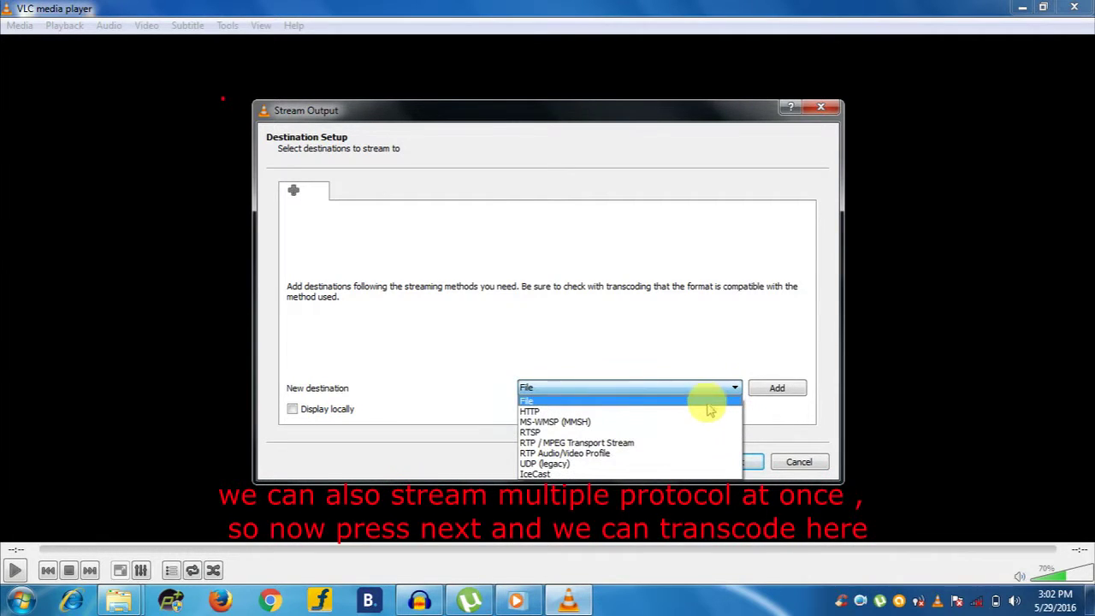
pyautogui.click(710, 411)
pyautogui.click(766, 390)
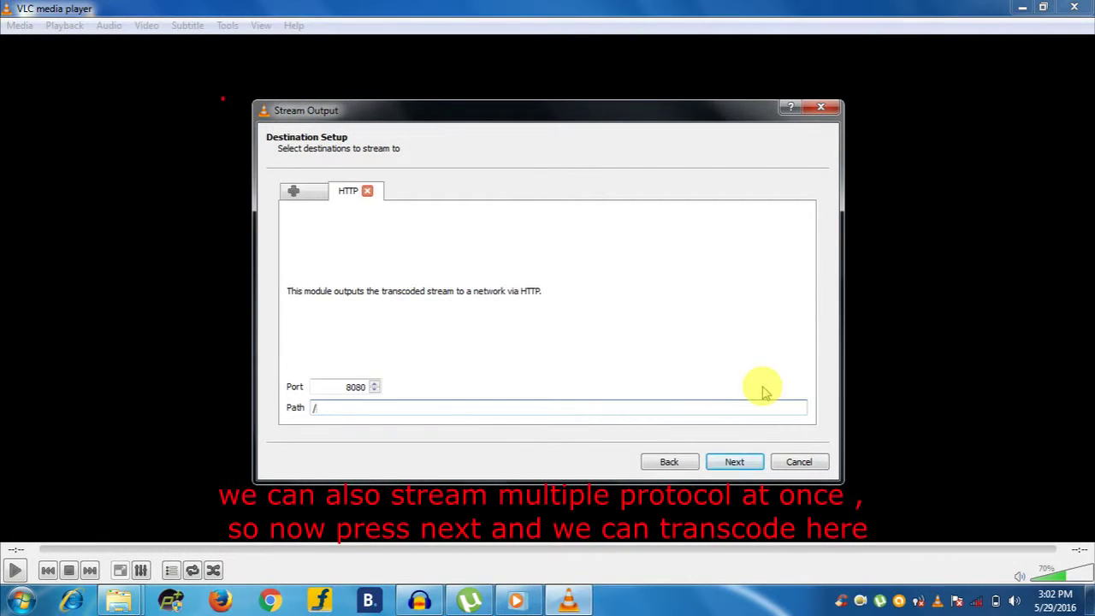
# - Choose the Video for Youtube HD transcoding profile, continue to the stream option setup, and cancel the stream output
pyautogui.click(734, 463)
pyautogui.click(736, 467)
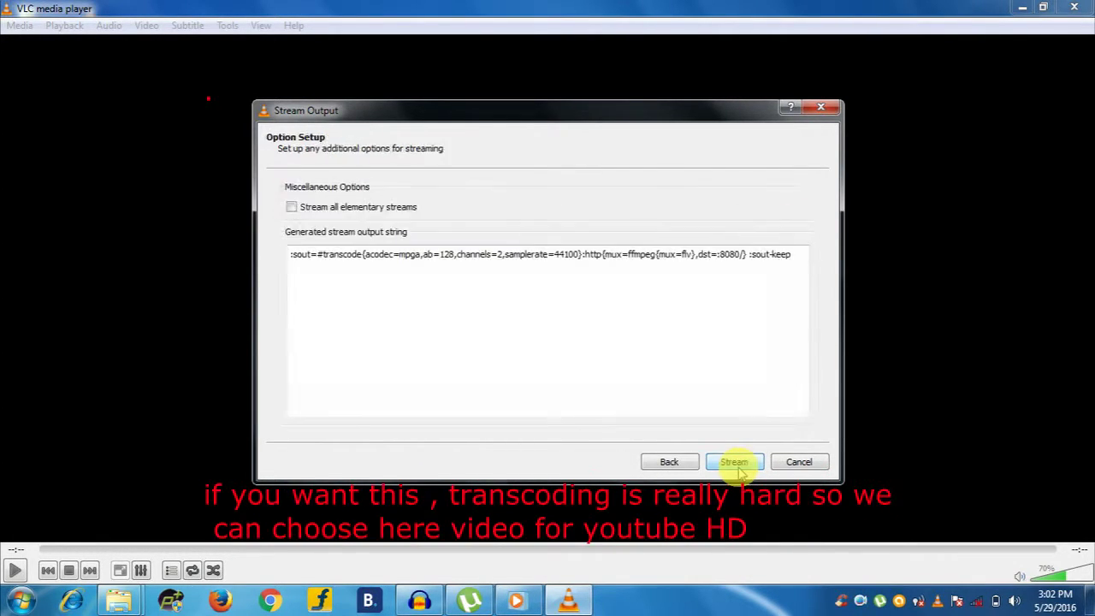
pyautogui.click(675, 462)
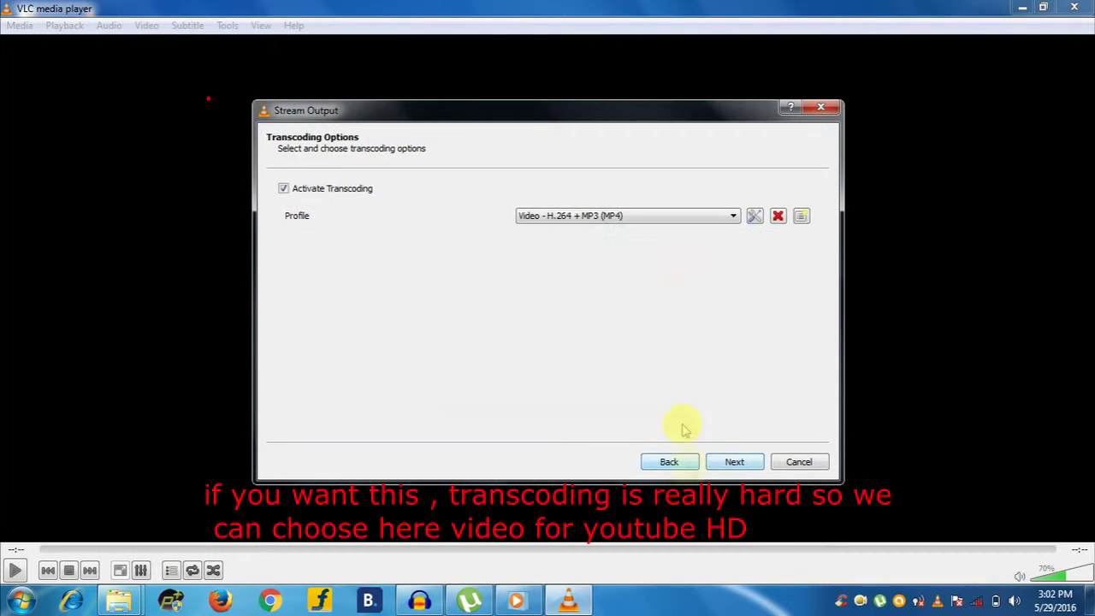
pyautogui.click(675, 221)
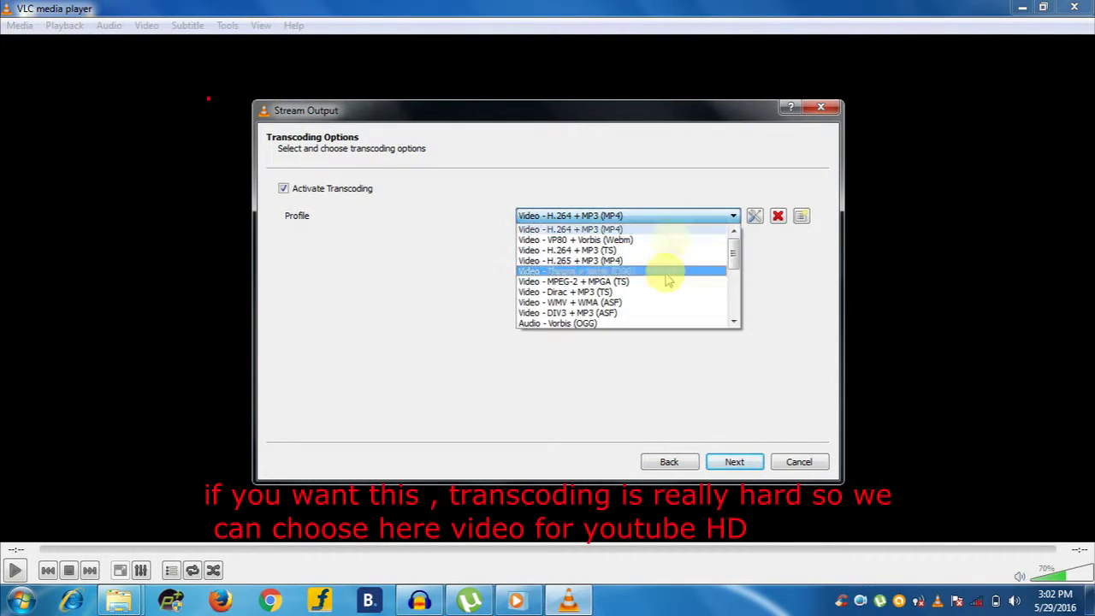
pyautogui.moveTo(729, 261); pyautogui.dragTo(728, 310)
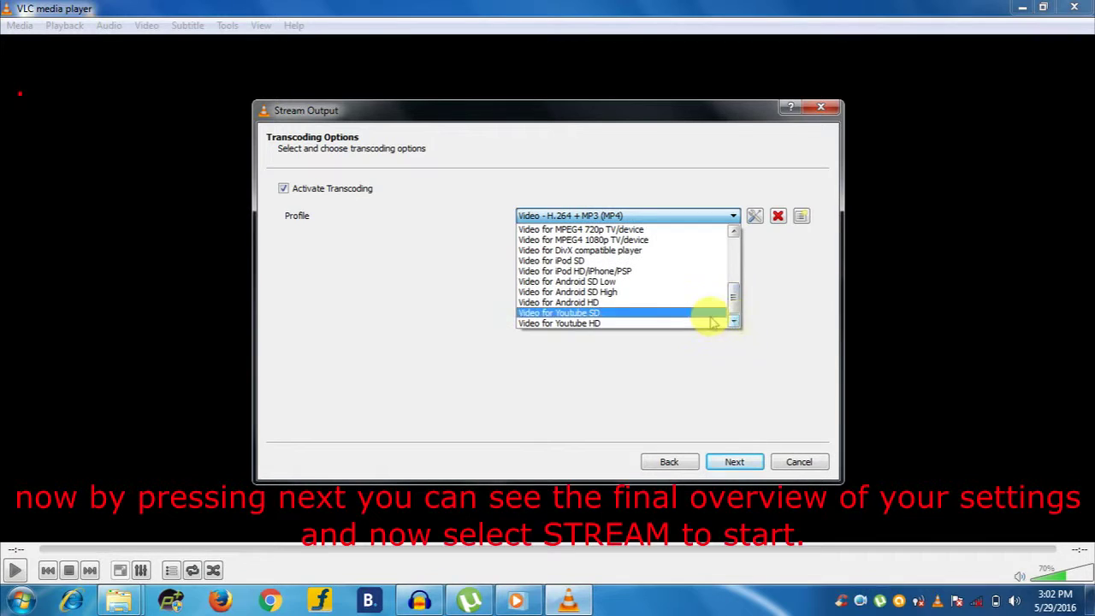
pyautogui.click(707, 322)
pyautogui.click(737, 462)
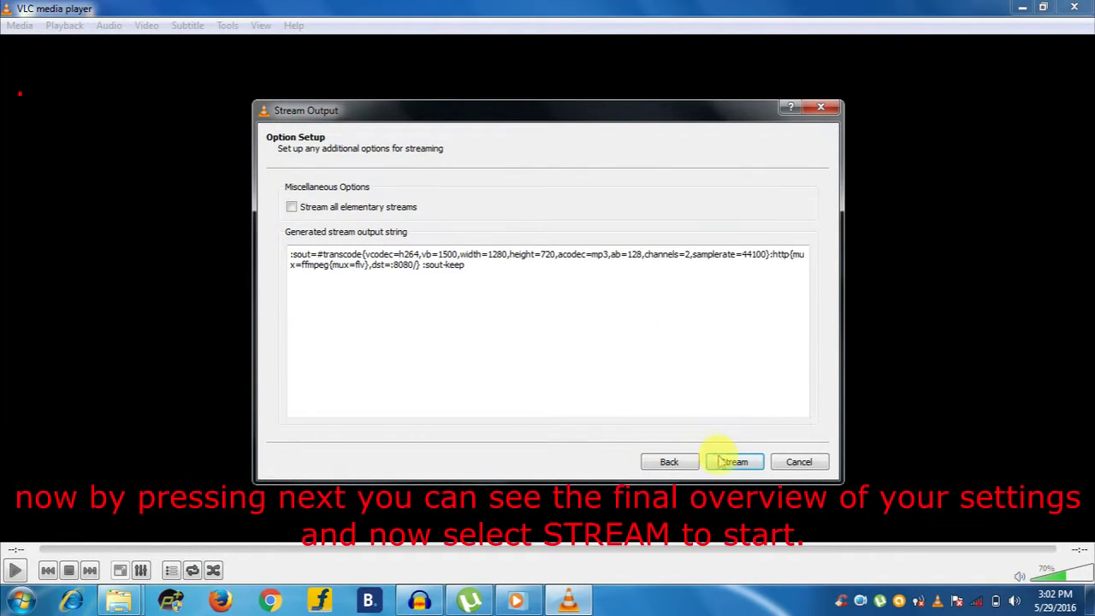
pyautogui.click(788, 462)
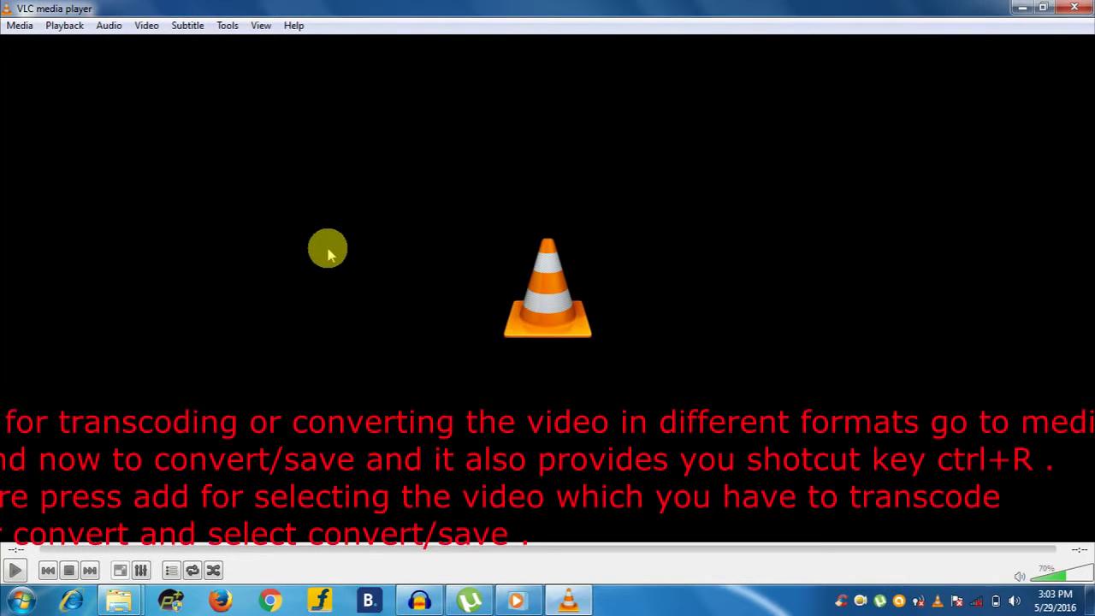
# - Open the listed Sony Vegas tutorial video for Convert / Save, keeping the Video - H.264 + MP3 (MP4) profile
pyautogui.click(19, 25)
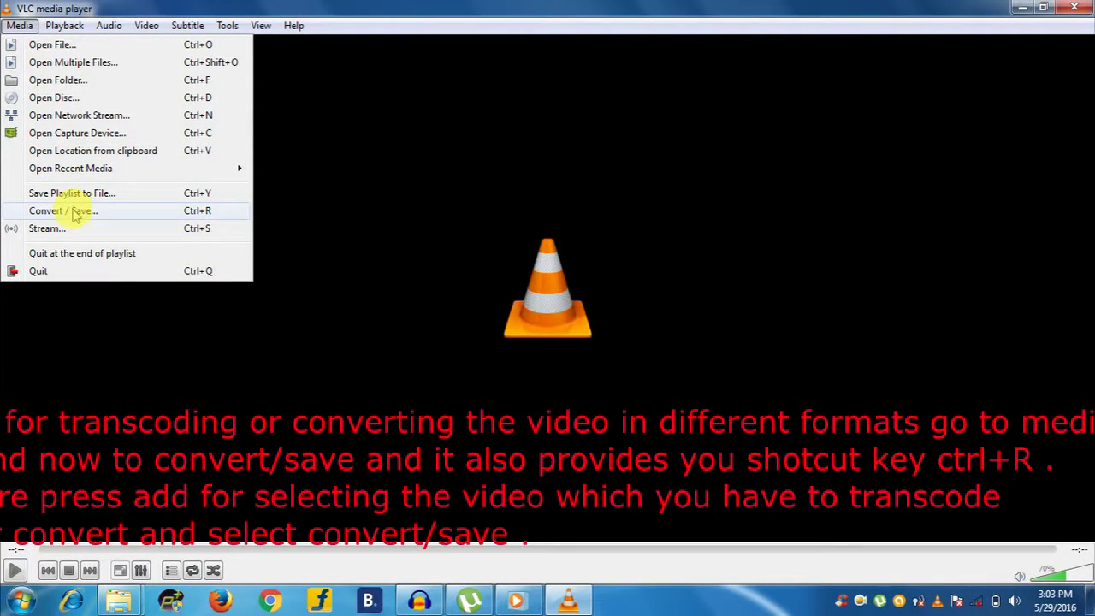
pyautogui.click(76, 216)
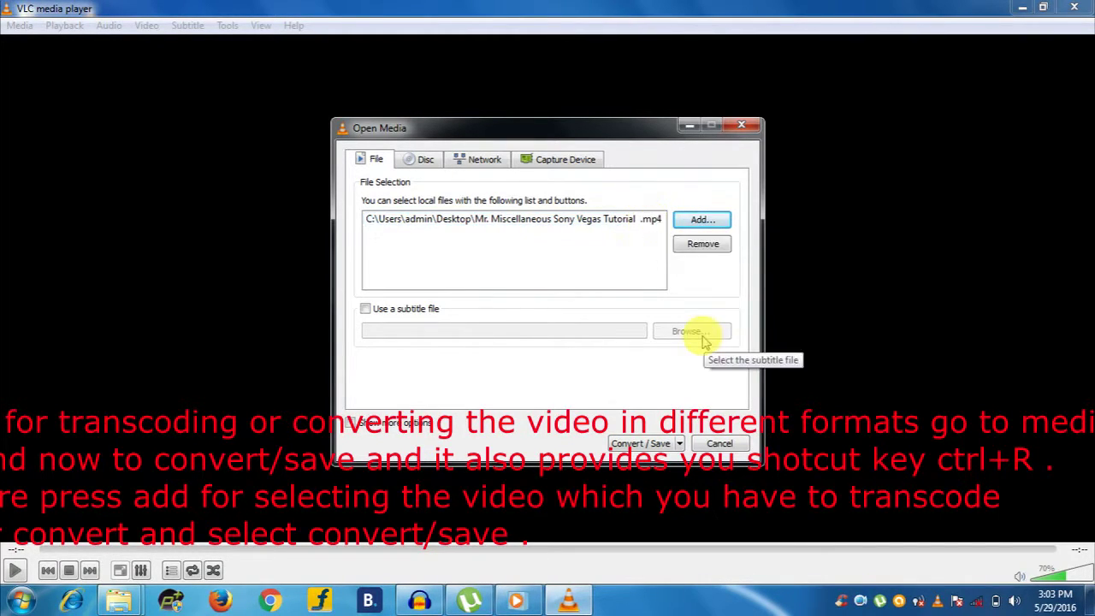
pyautogui.click(637, 443)
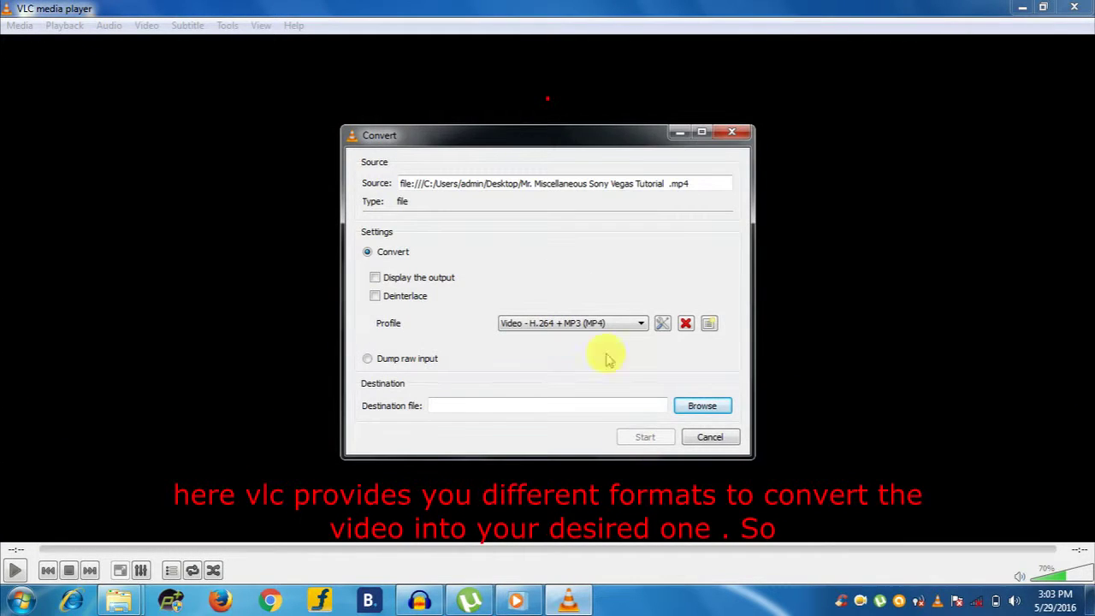
pyautogui.click(604, 323)
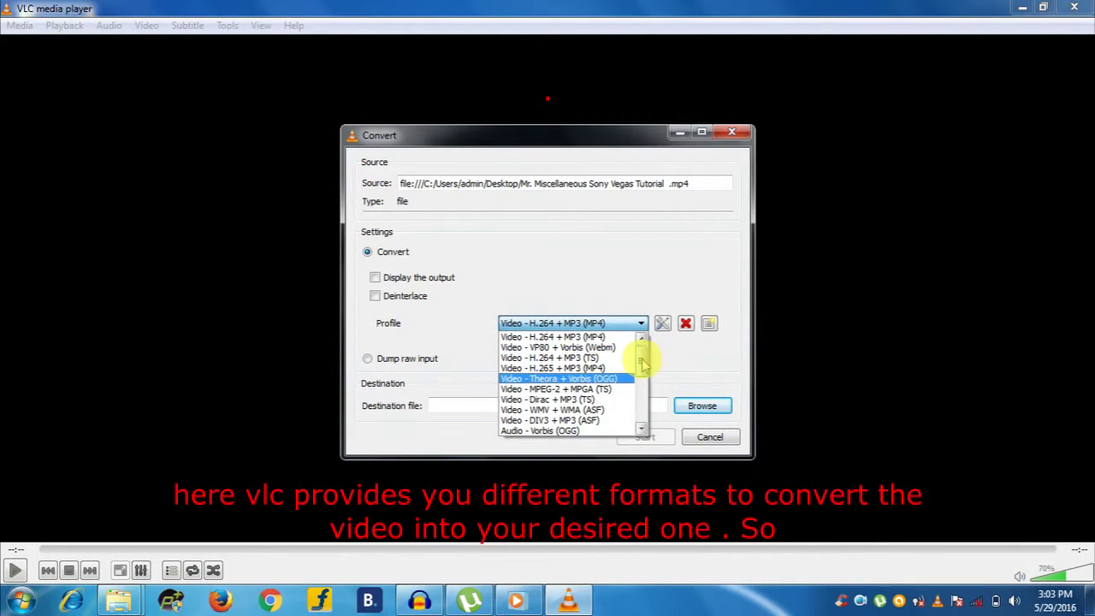
pyautogui.moveTo(640, 353); pyautogui.dragTo(619, 318)
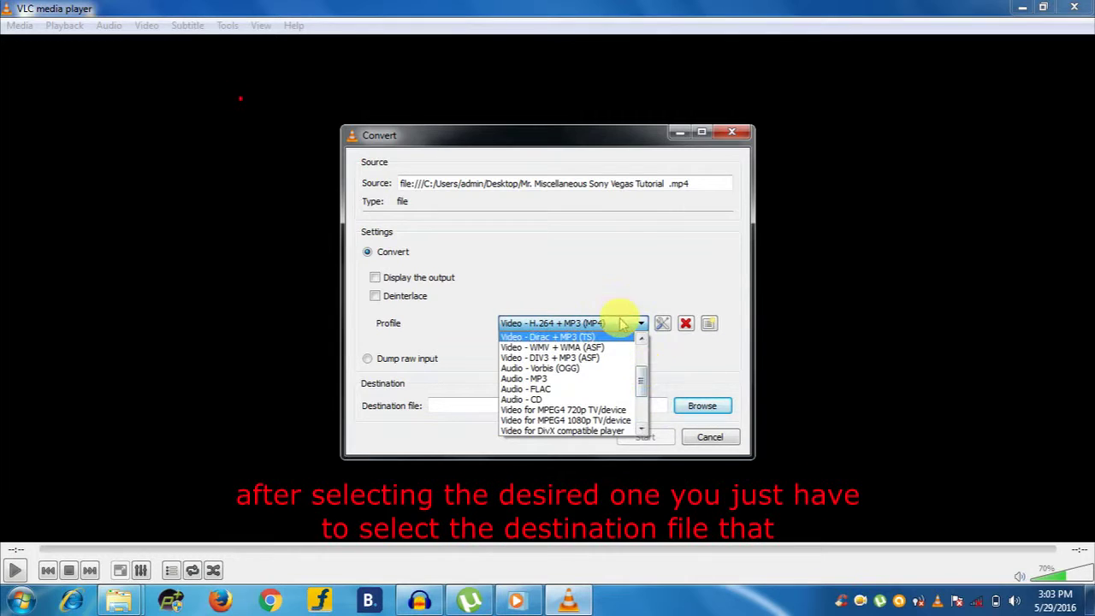
pyautogui.click(618, 320)
# - Set the conversion's destination file to re2.mp4 on the Desktop
pyautogui.click(700, 408)
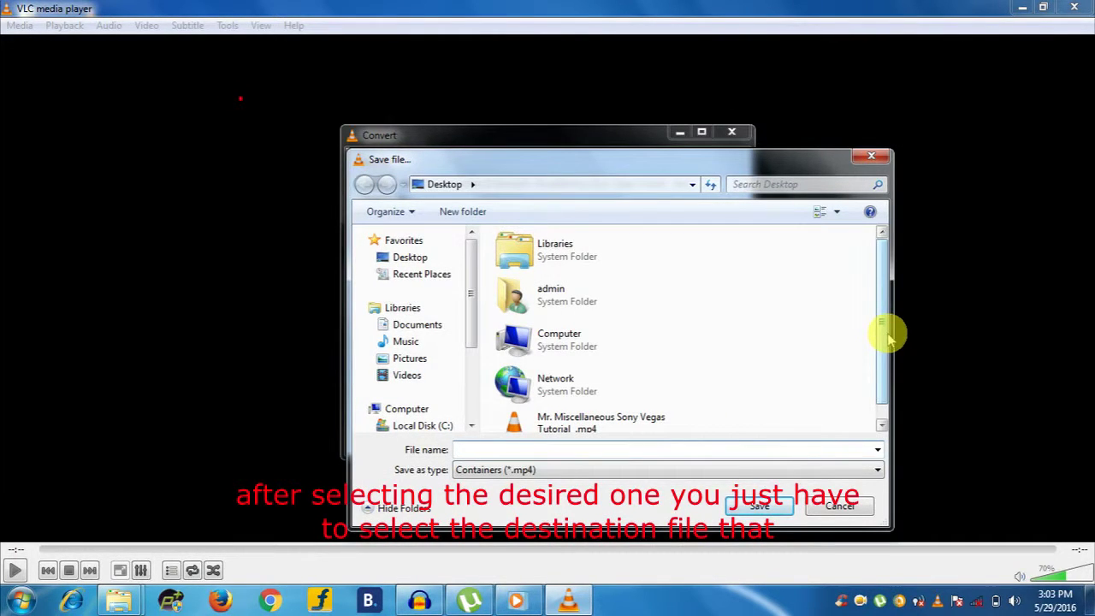
pyautogui.moveTo(888, 336); pyautogui.dragTo(887, 372)
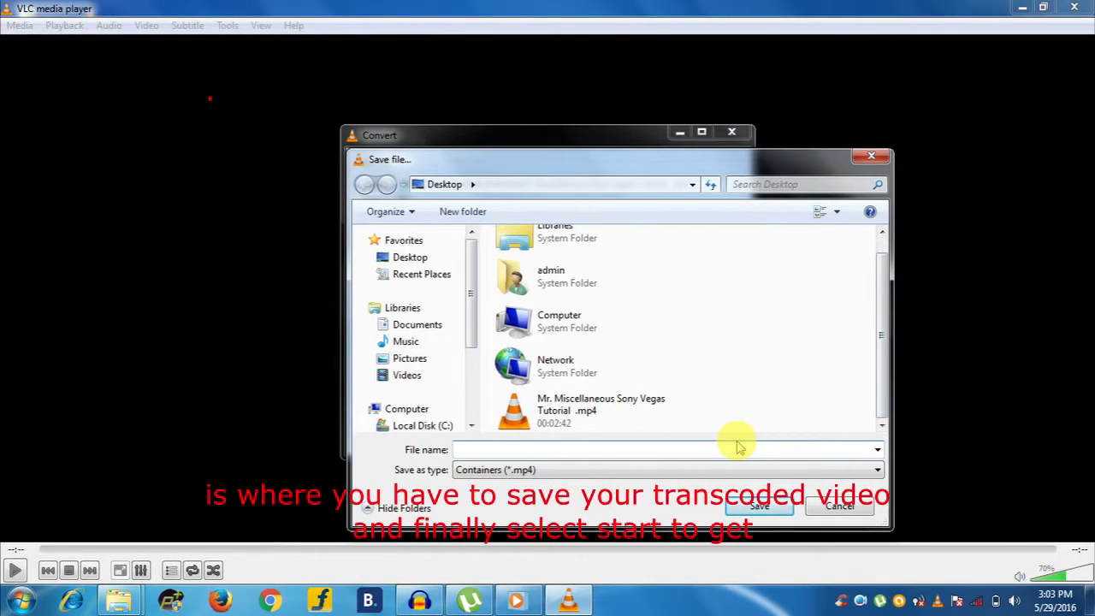
pyautogui.write('re2')
pyautogui.press('Return')
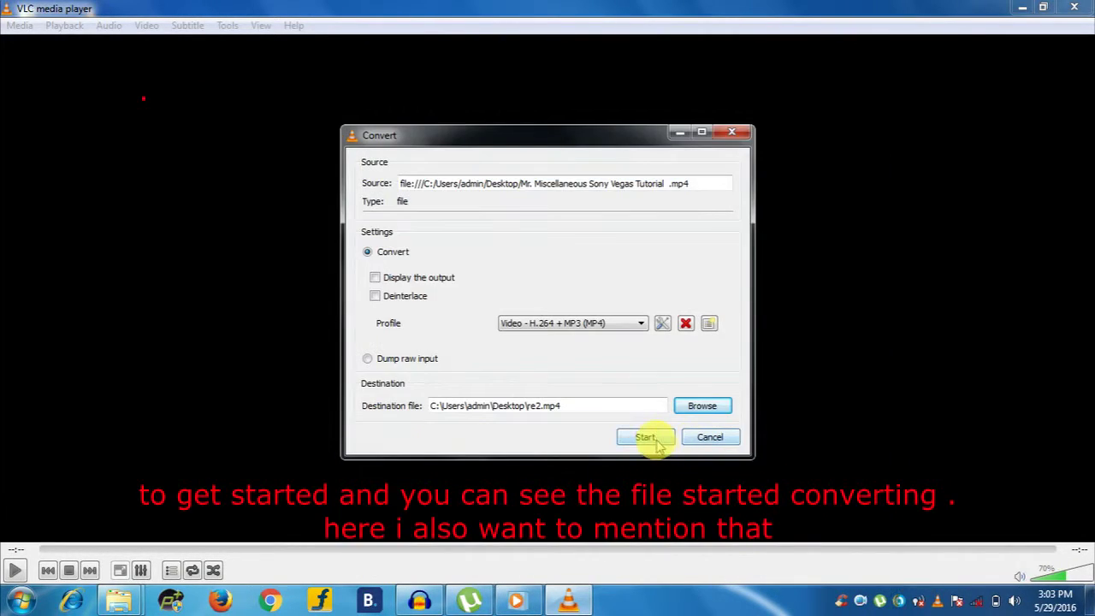
# - Change the conversion profile to Audio - MP3 and cancel the conversion
pyautogui.click(648, 438)
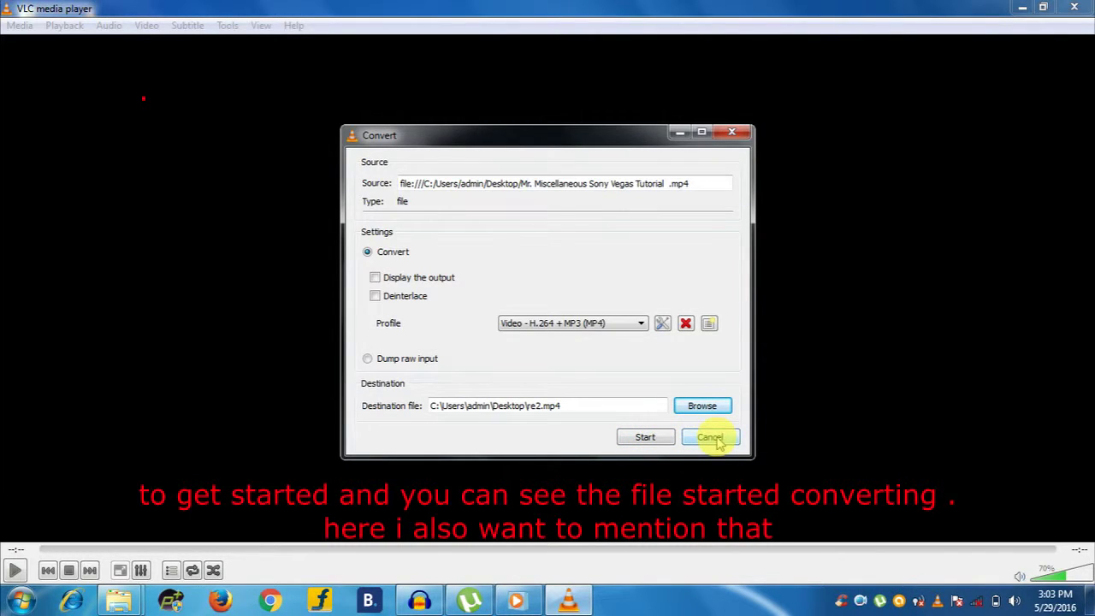
pyautogui.click(606, 329)
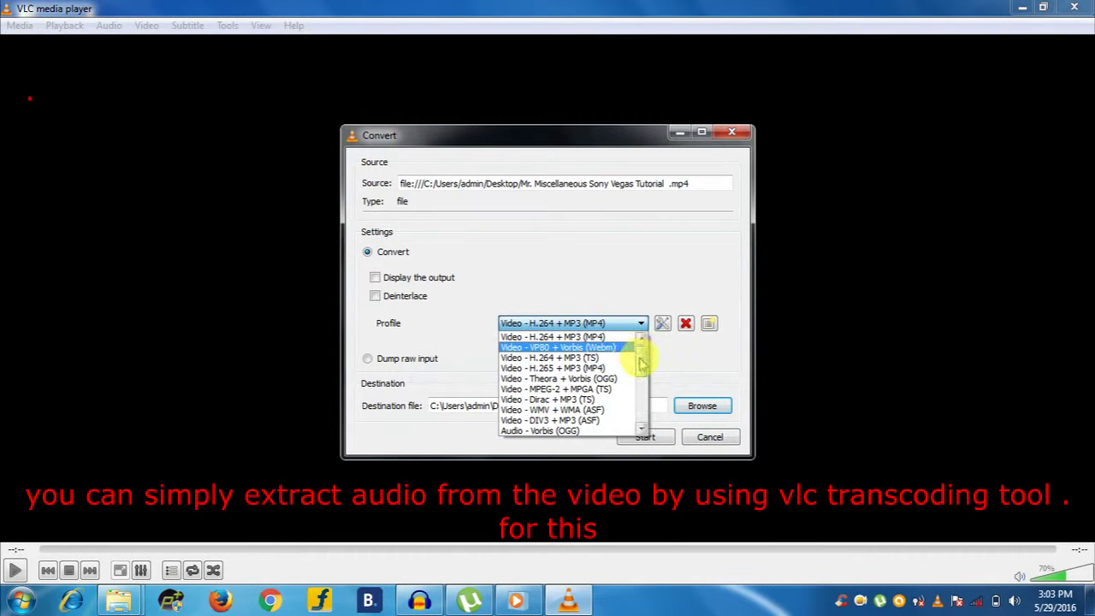
pyautogui.scroll(-2, 640, 362)
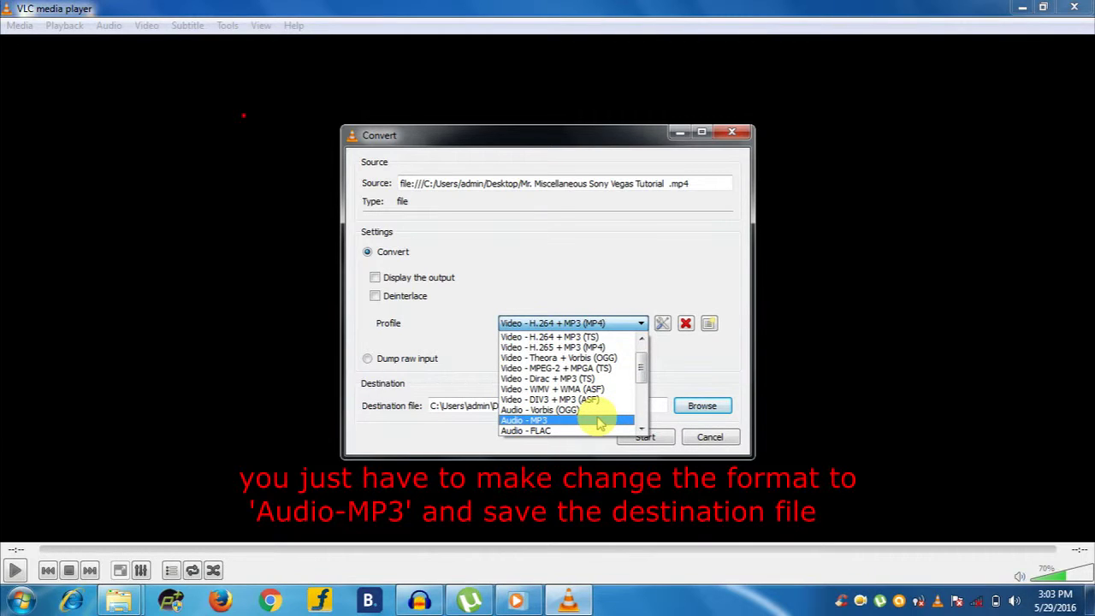
pyautogui.click(599, 422)
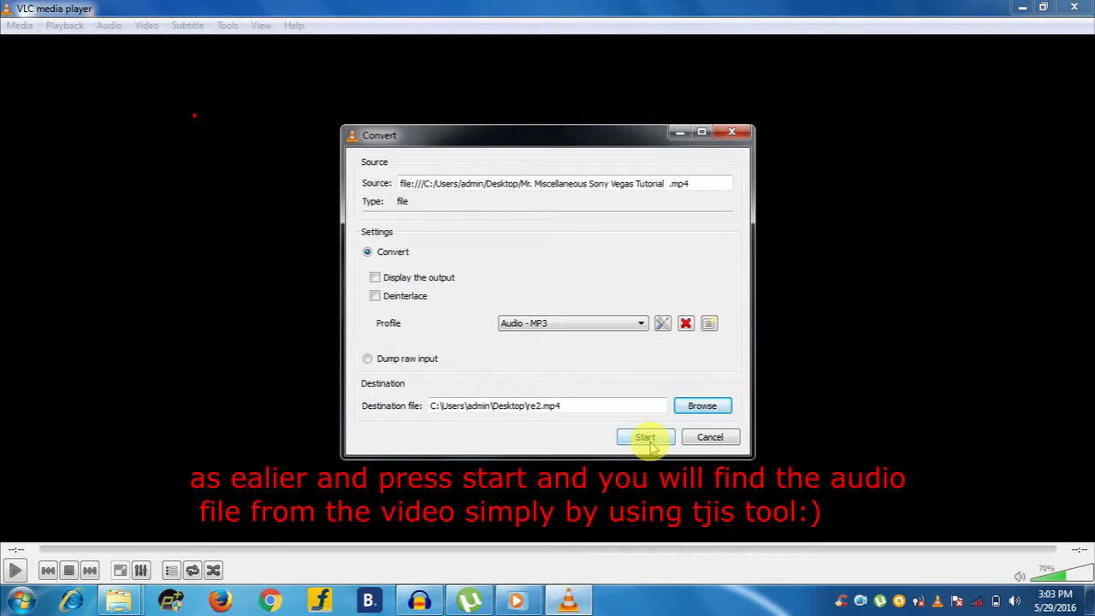
pyautogui.click(707, 438)
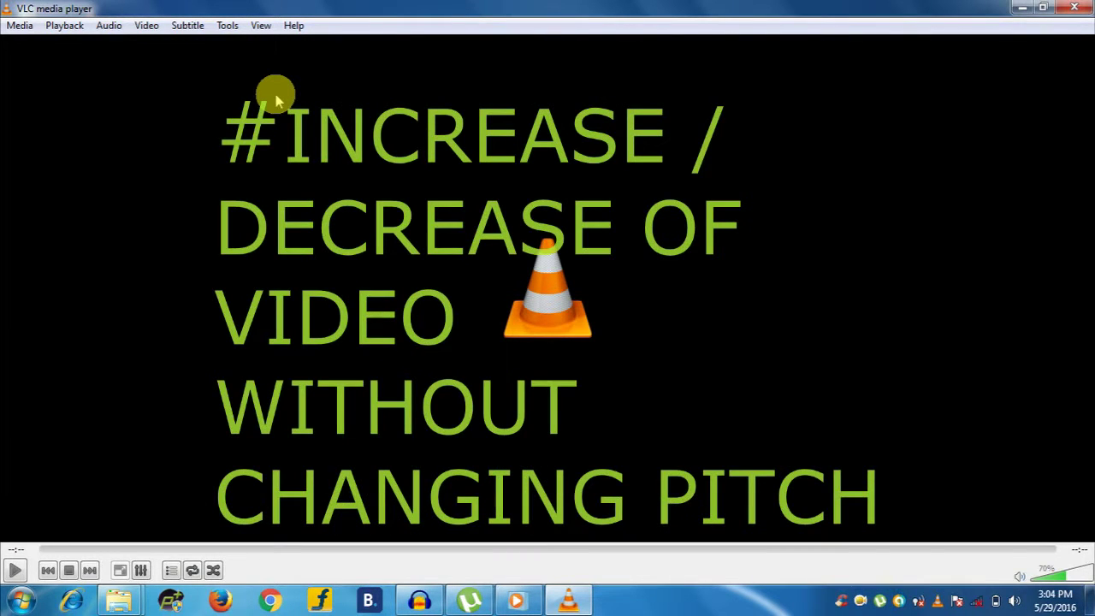
# - Minimize the player, open the Sony Vegas tutorial video from the desktop, and show it in full screen
pyautogui.click(1026, 8)
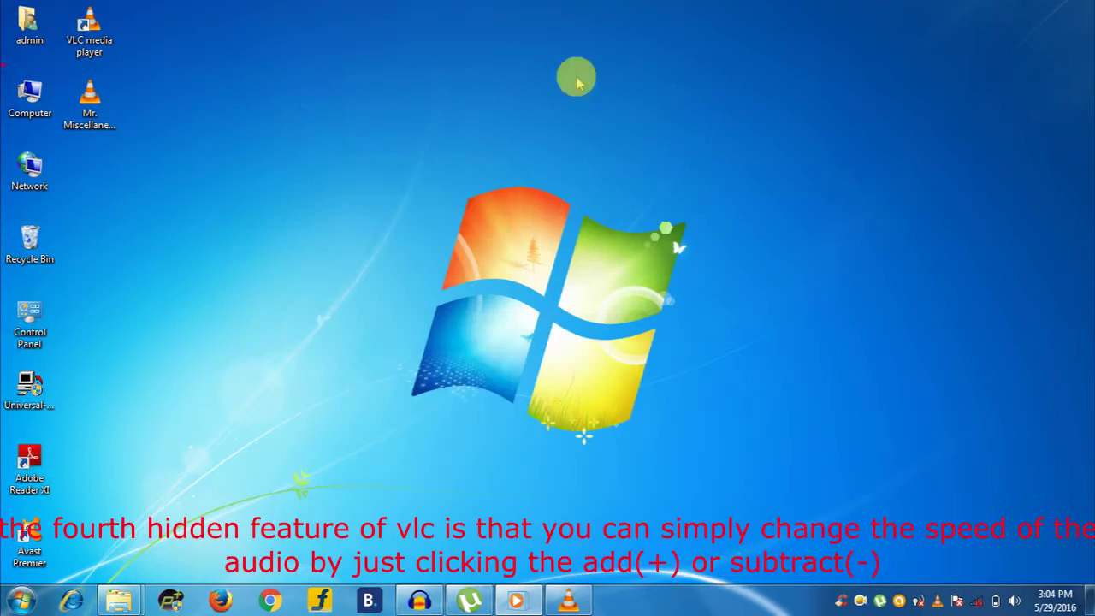
pyautogui.doubleClick(106, 97)
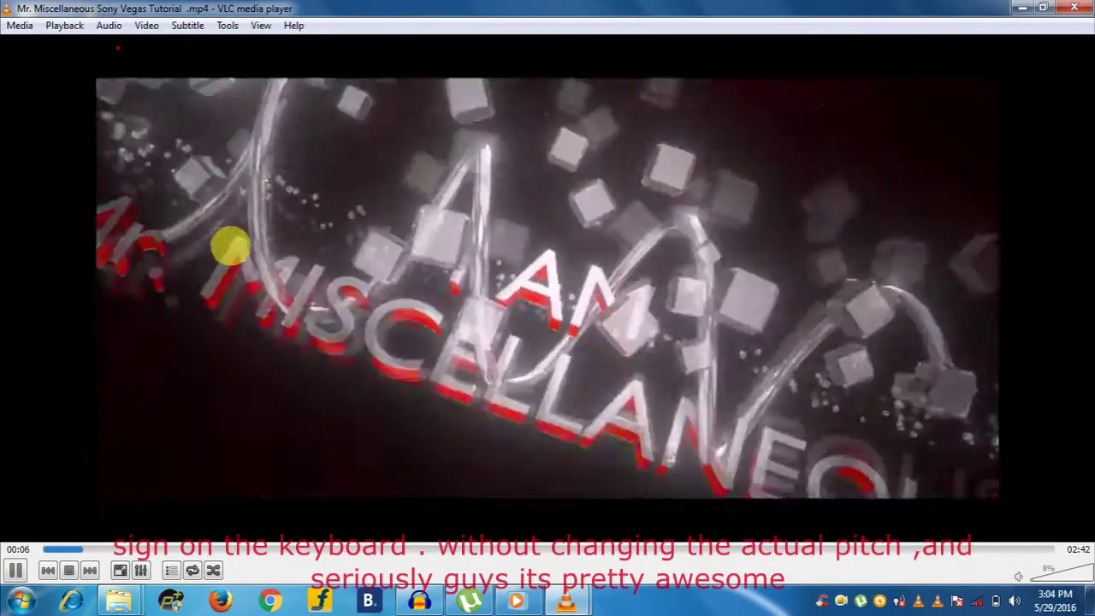
pyautogui.doubleClick(231, 247)
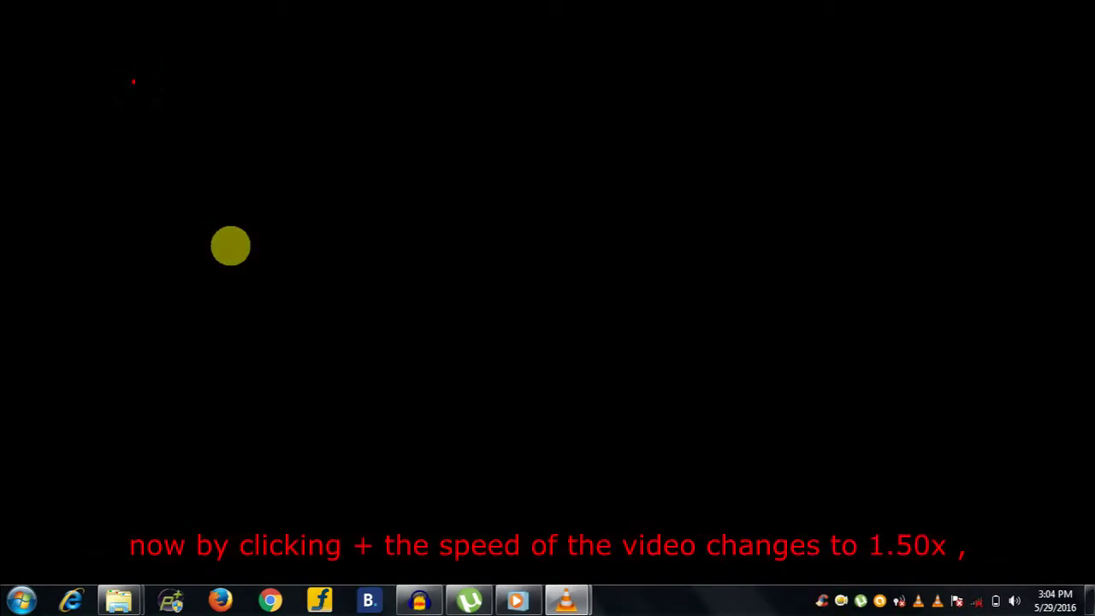
# - Increase the video's playback speed step by step through 1.50x, 3.00x and 4.00x
pyautogui.press('+')
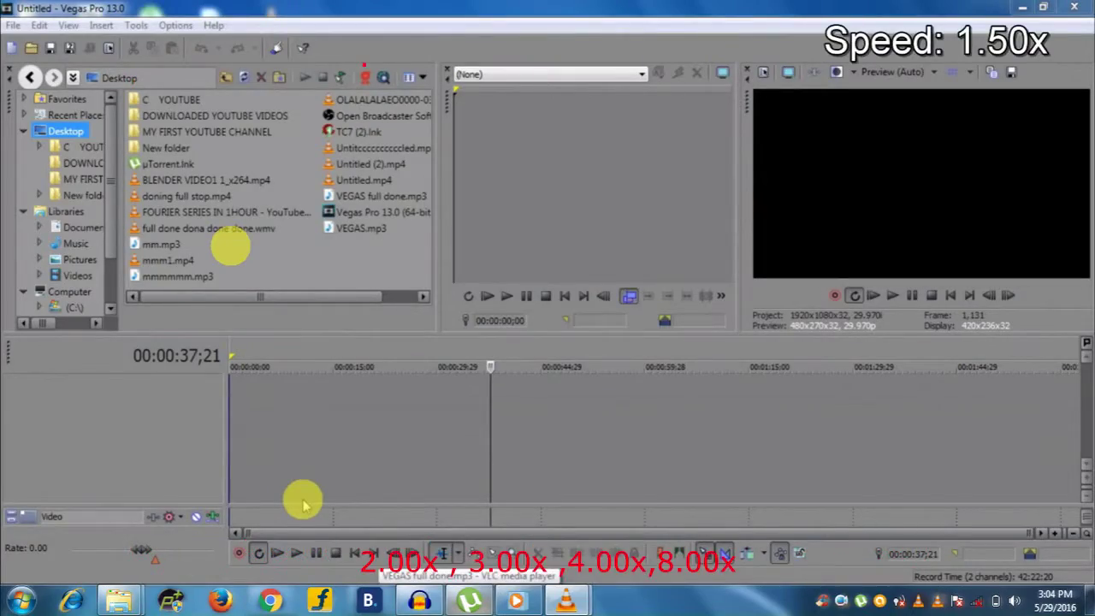
pyautogui.press('+')
pyautogui.press('+')
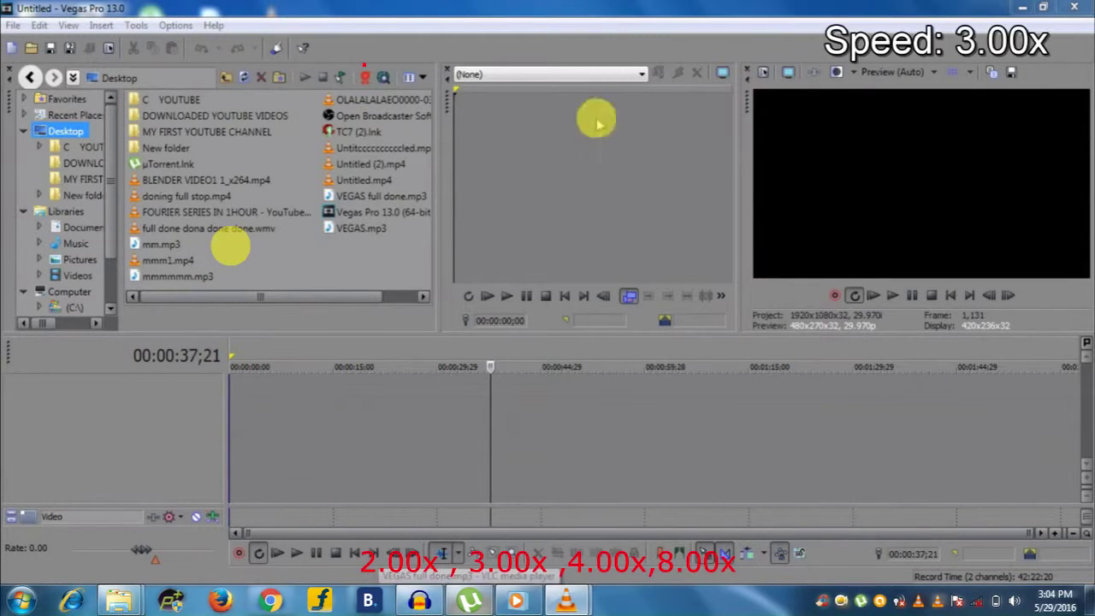
pyautogui.press('+')
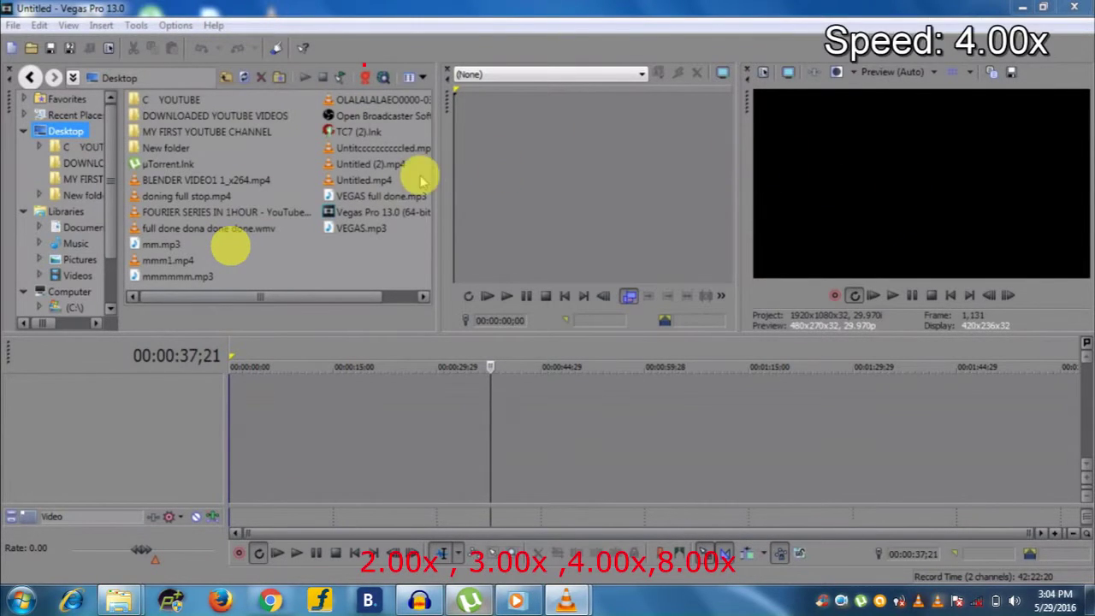
pyautogui.press('+')
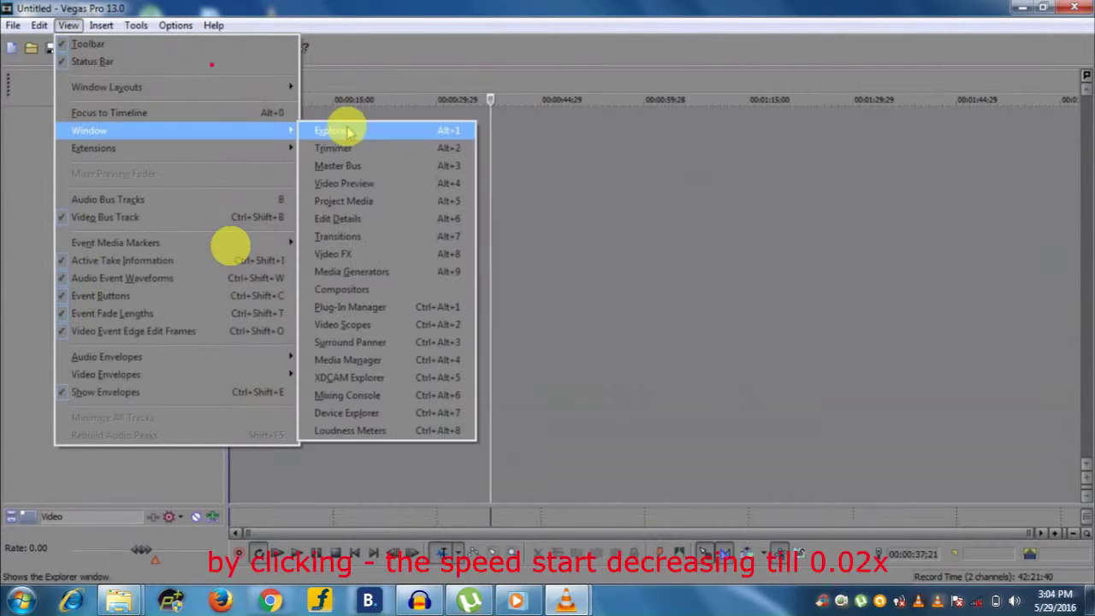
# - Decrease the playback speed step by step through 1.00x to 0.67x, and raise it again by one step
pyautogui.press('-')
pyautogui.press('-')
pyautogui.press('-')
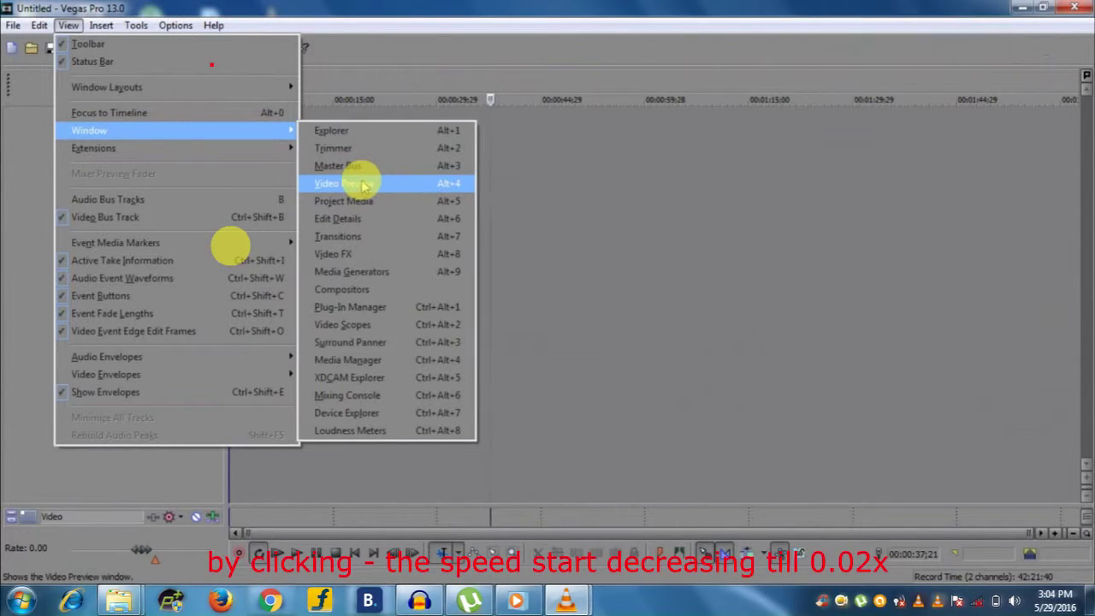
pyautogui.press('-')
pyautogui.press('-')
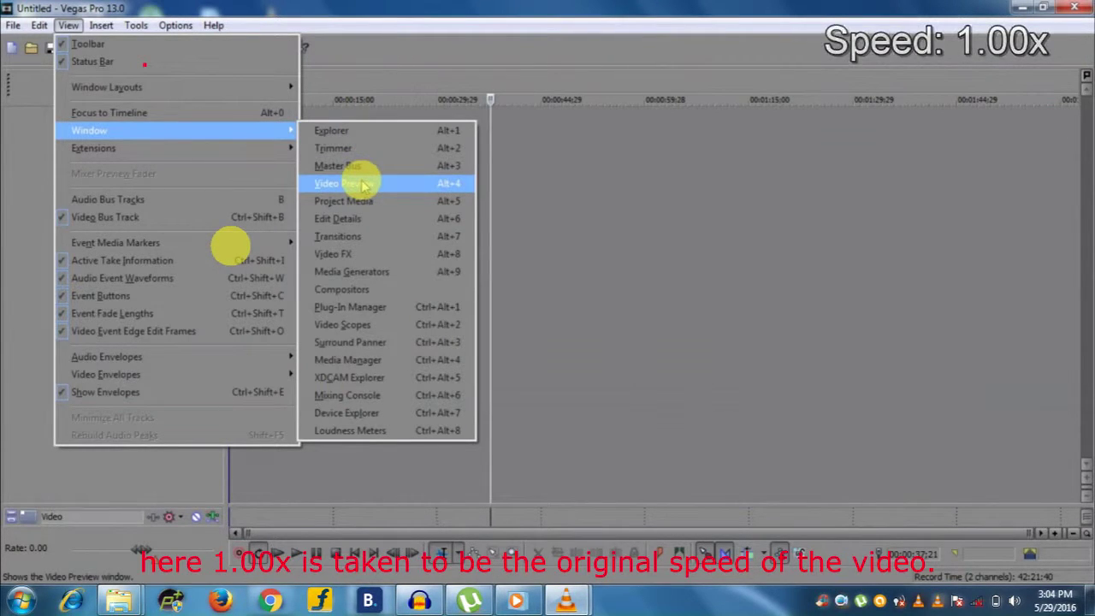
pyautogui.press('-')
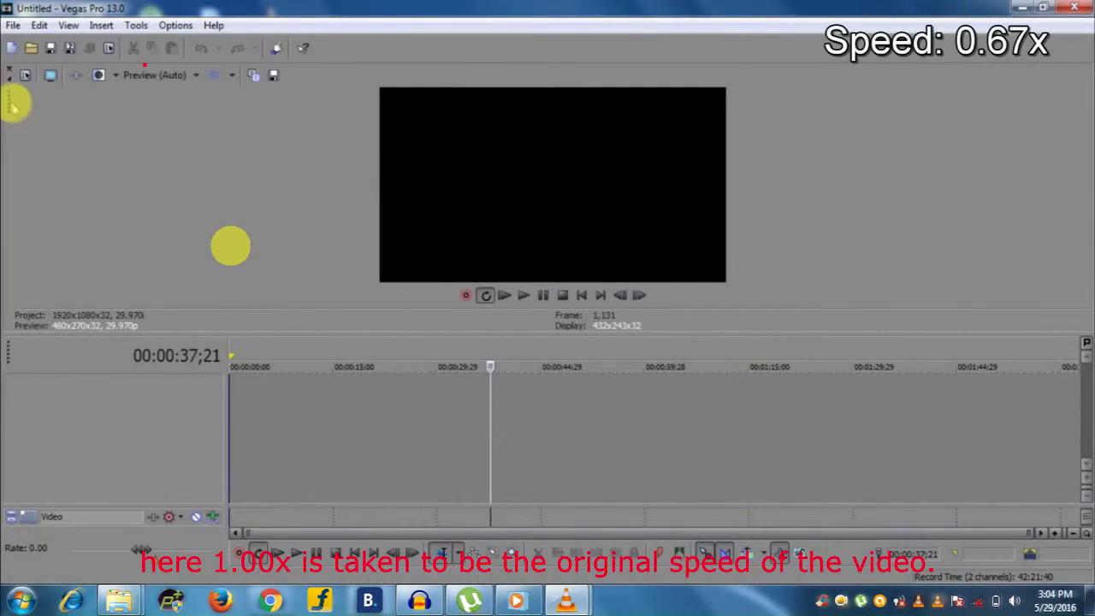
pyautogui.press('+')
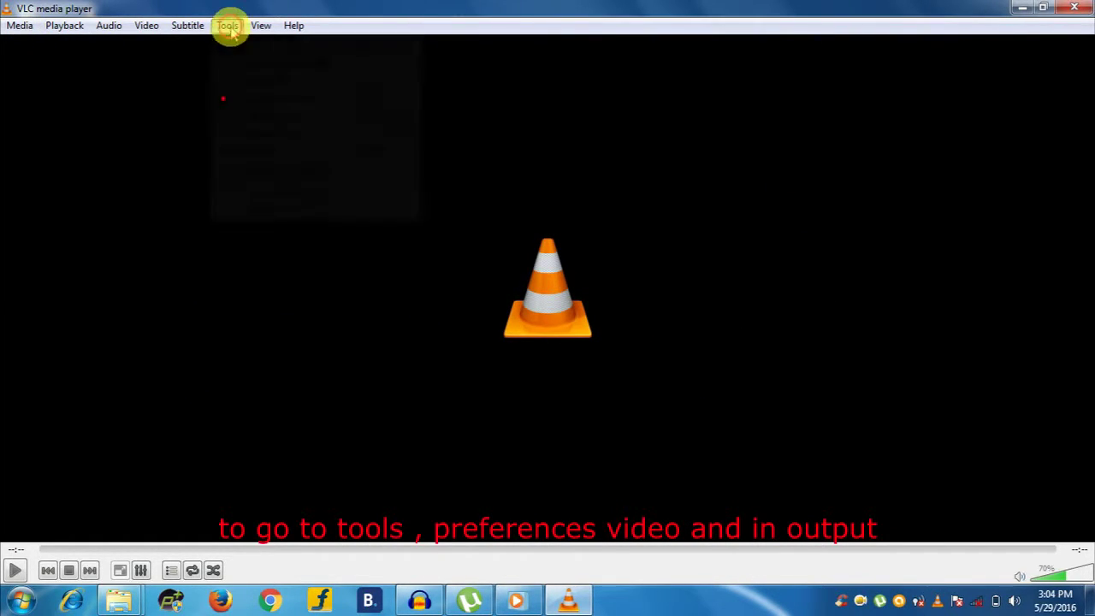
# - Choose Color ASCII art video output as the output in the video preferences
pyautogui.click(245, 210)
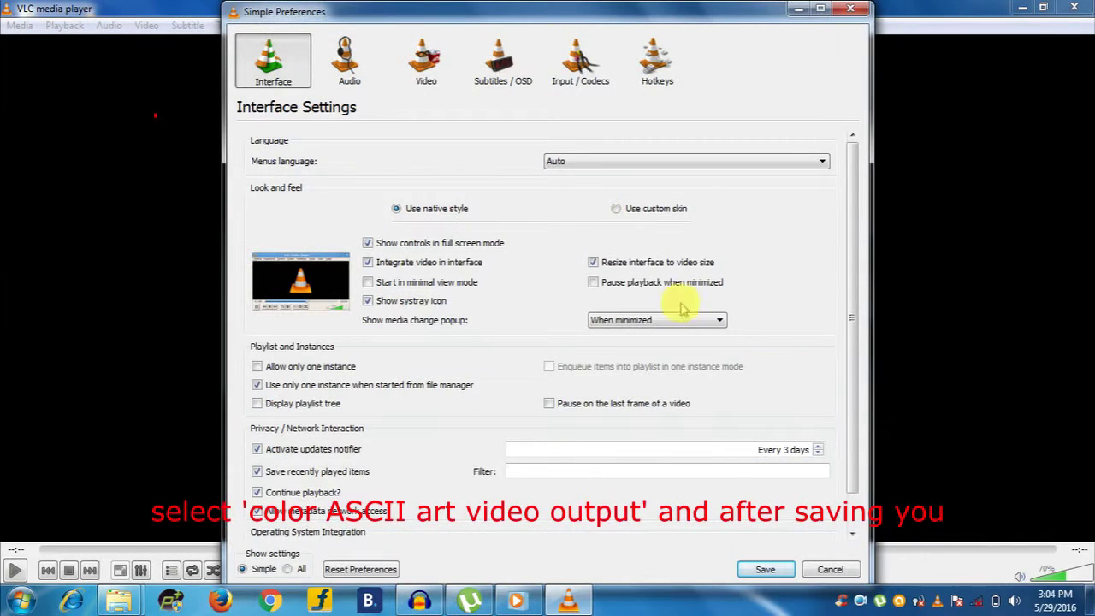
pyautogui.click(426, 60)
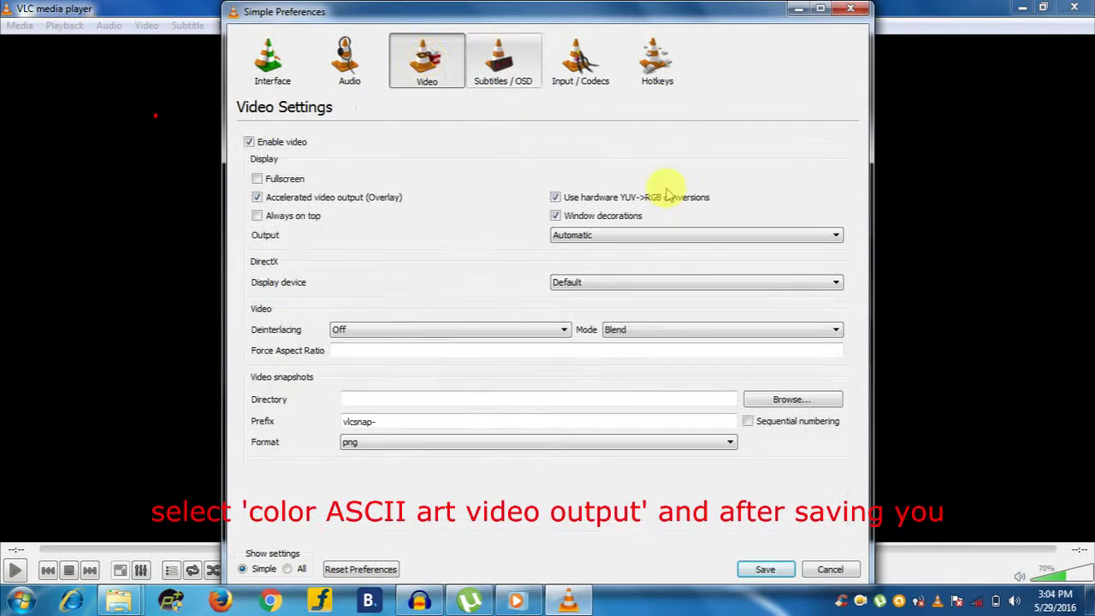
pyautogui.click(684, 247)
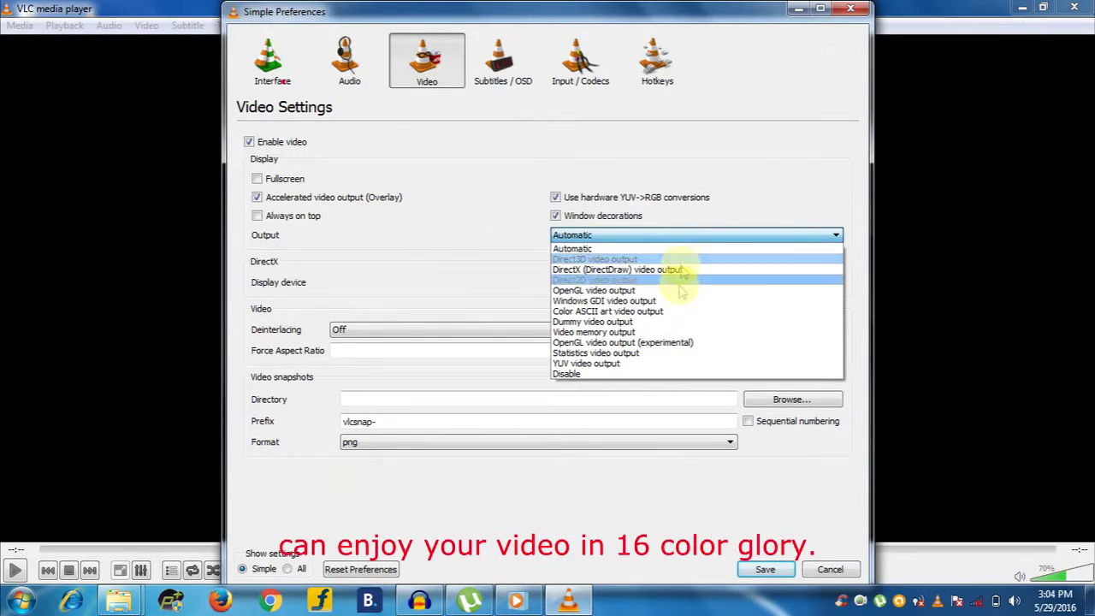
pyautogui.click(676, 313)
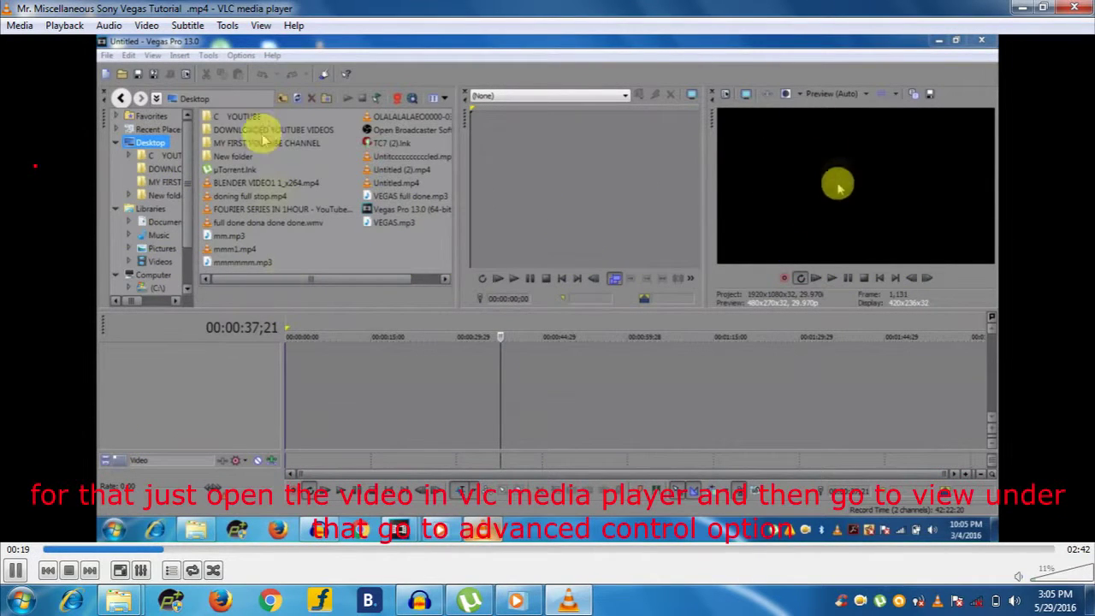
# - Show the Advanced Controls for the playing Sony Vegas tutorial video
pyautogui.click(148, 27)
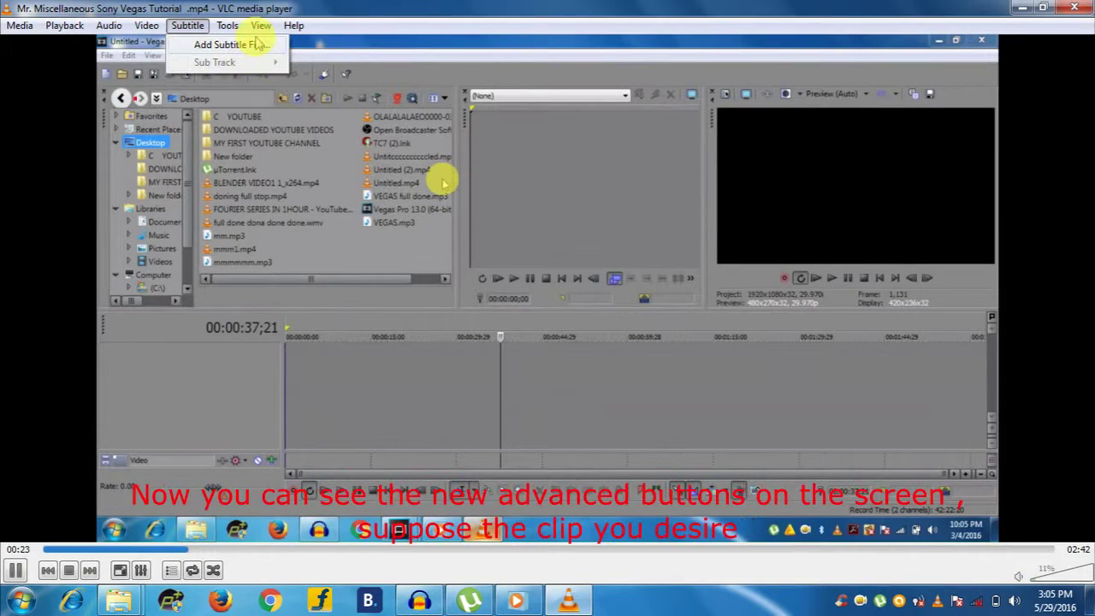
pyautogui.moveTo(258, 32)
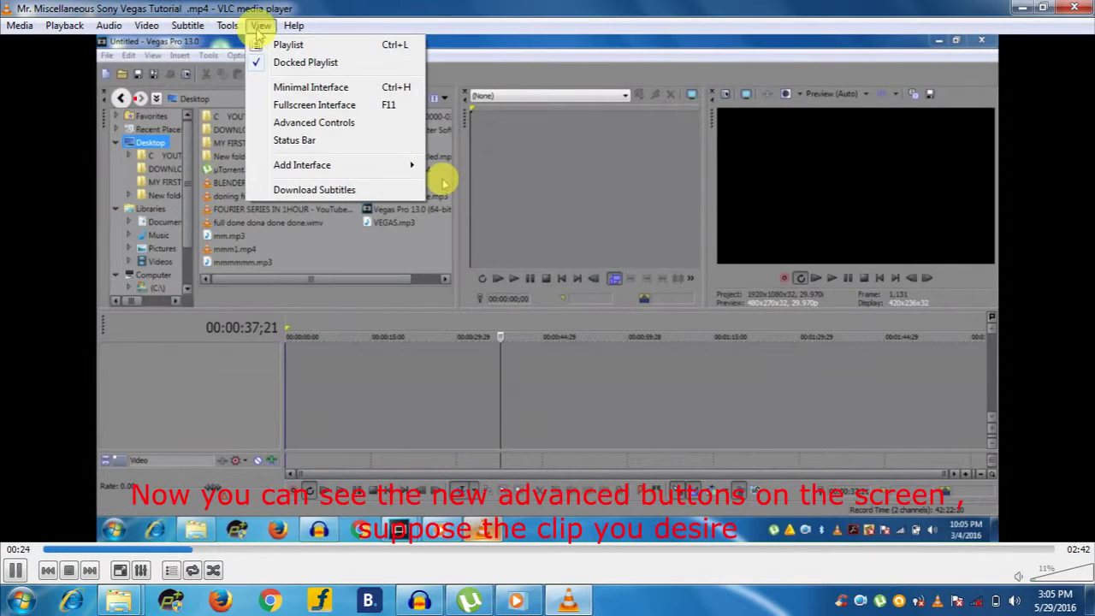
pyautogui.click(283, 123)
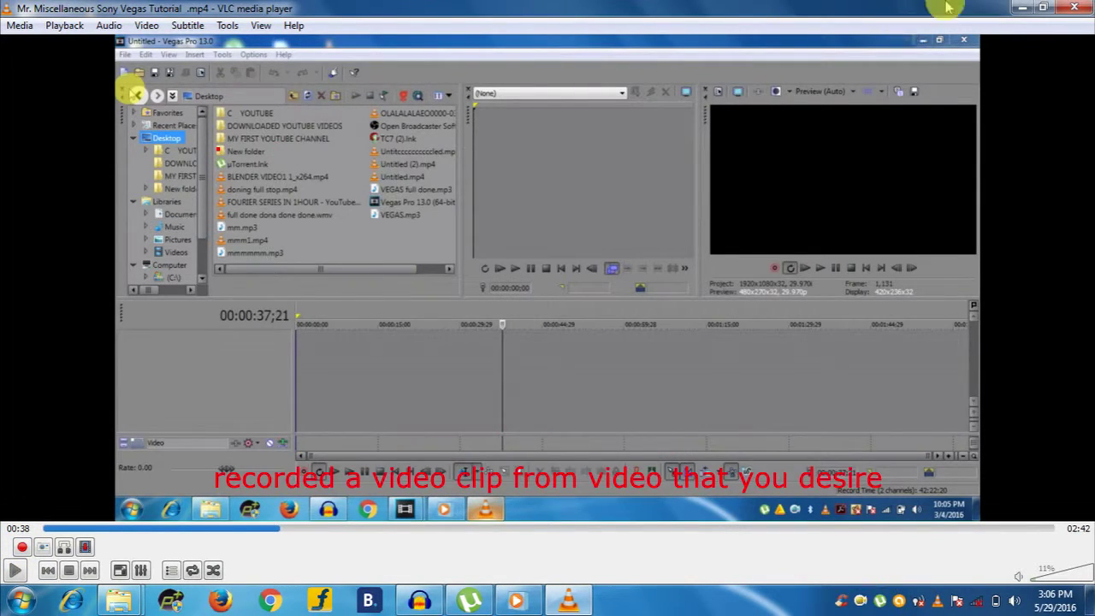
# - Minimize the player, go to the Videos library, and play the recorded vlc-record clip of the Sony Vegas tutorial
pyautogui.click(1023, 8)
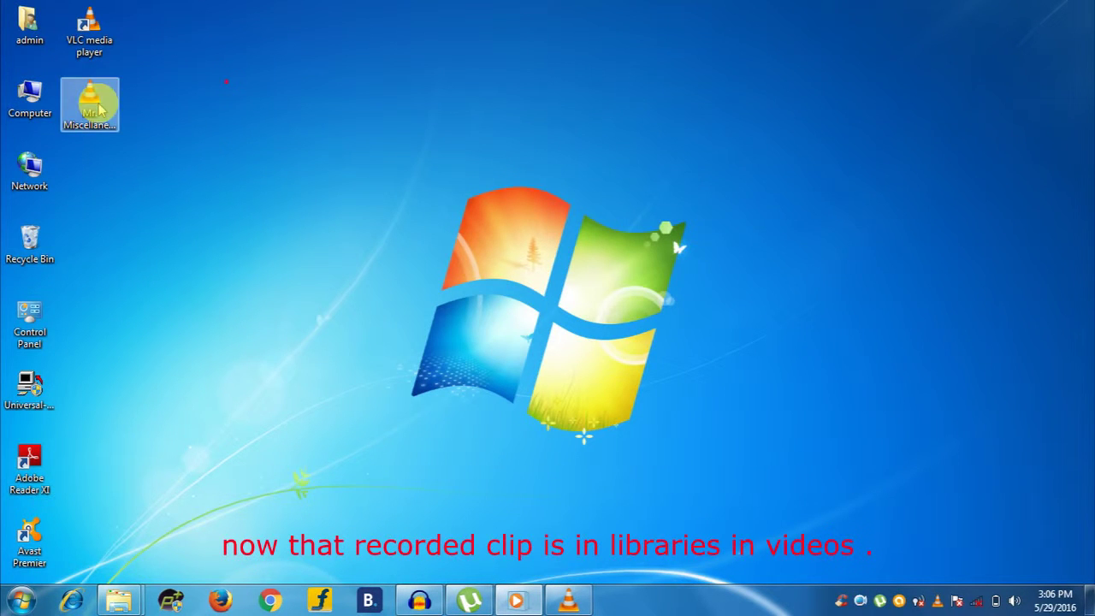
pyautogui.doubleClick(29, 97)
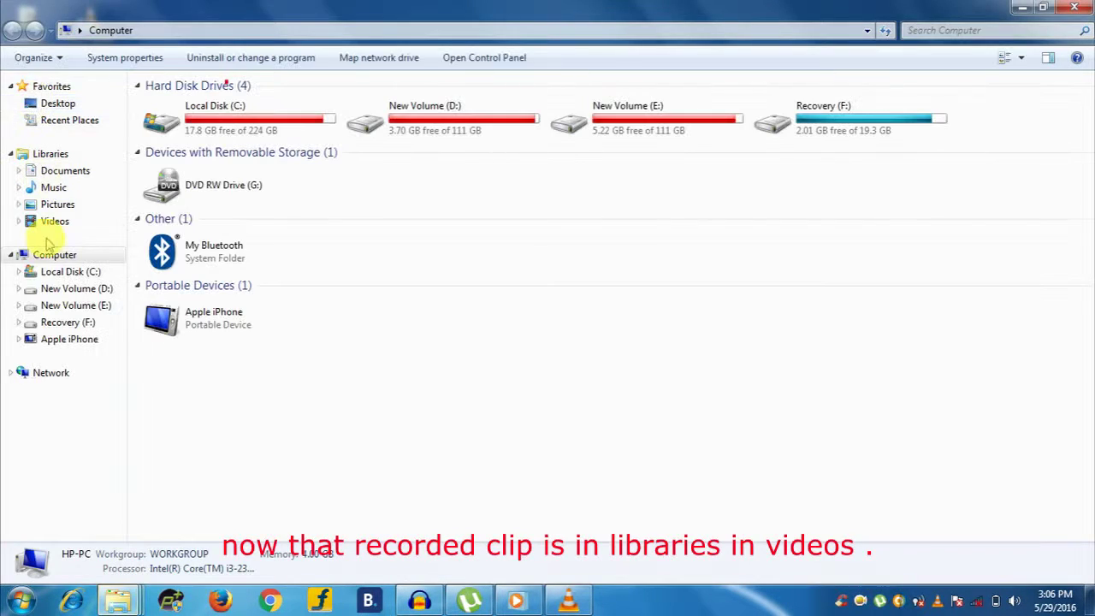
pyautogui.click(55, 220)
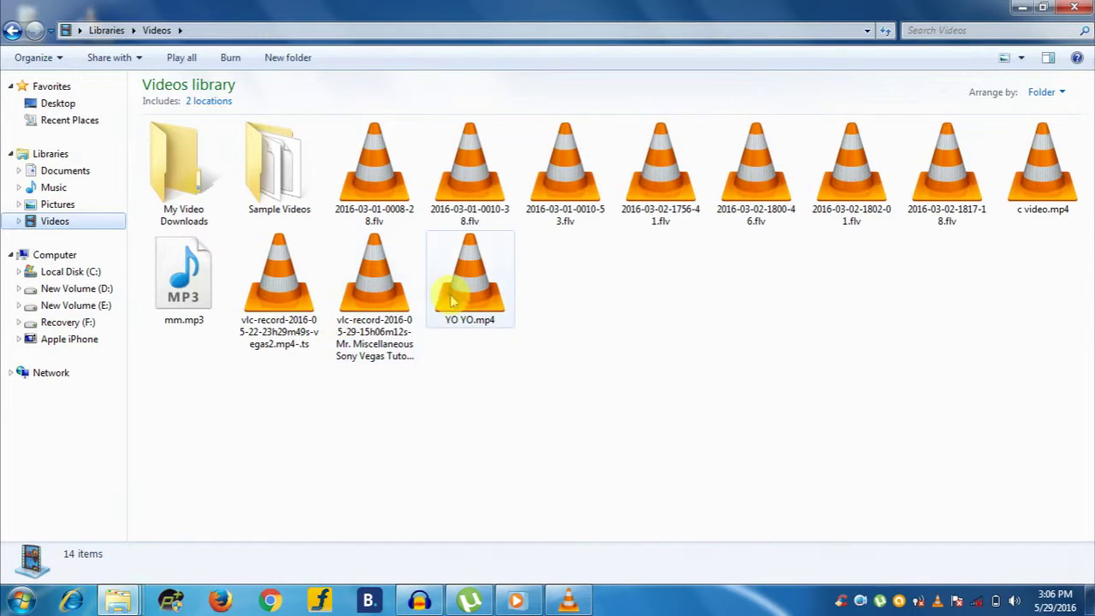
pyautogui.click(389, 344)
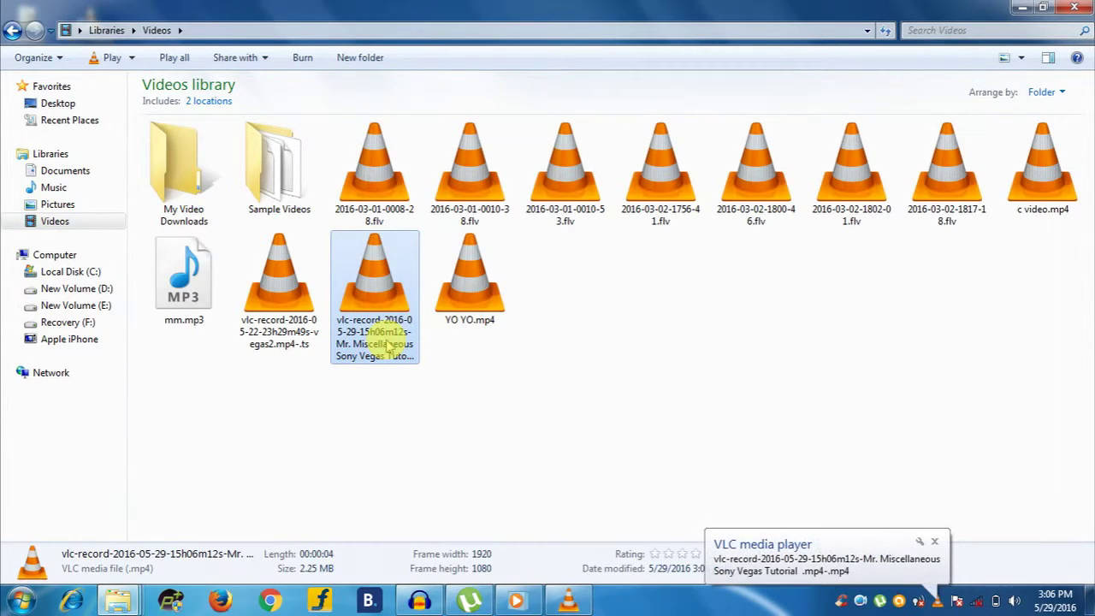
pyautogui.click(569, 602)
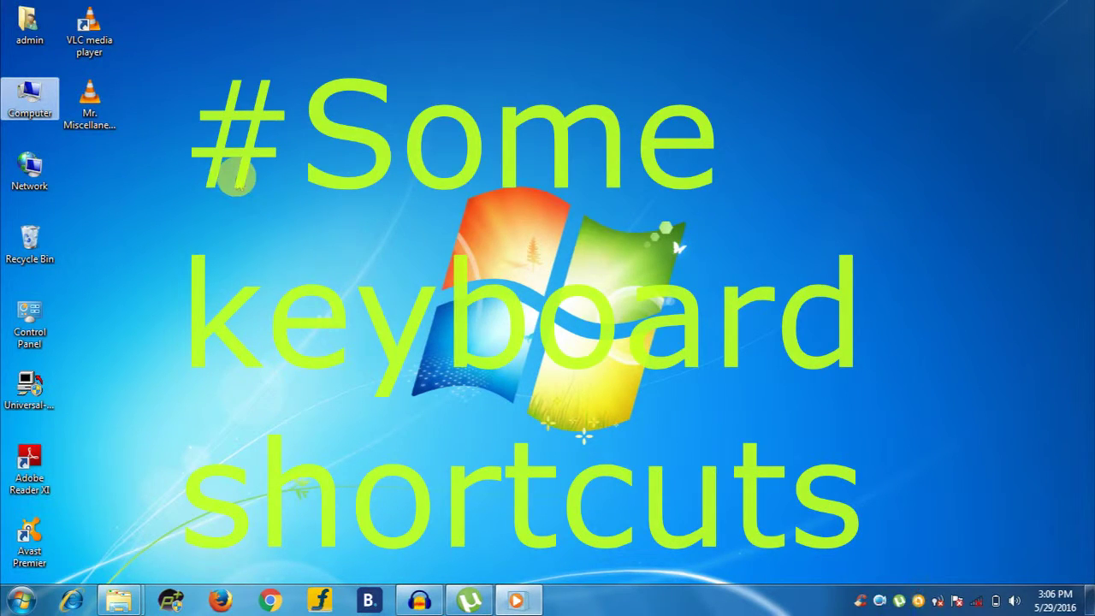
pyautogui.click(156, 231)
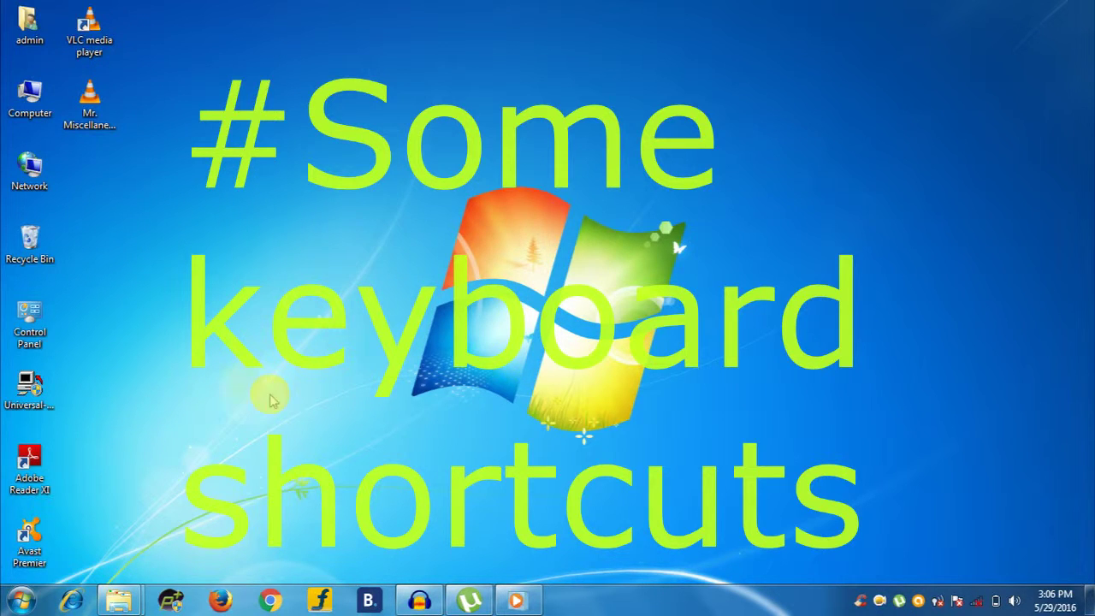
pyautogui.doubleClick(89, 20)
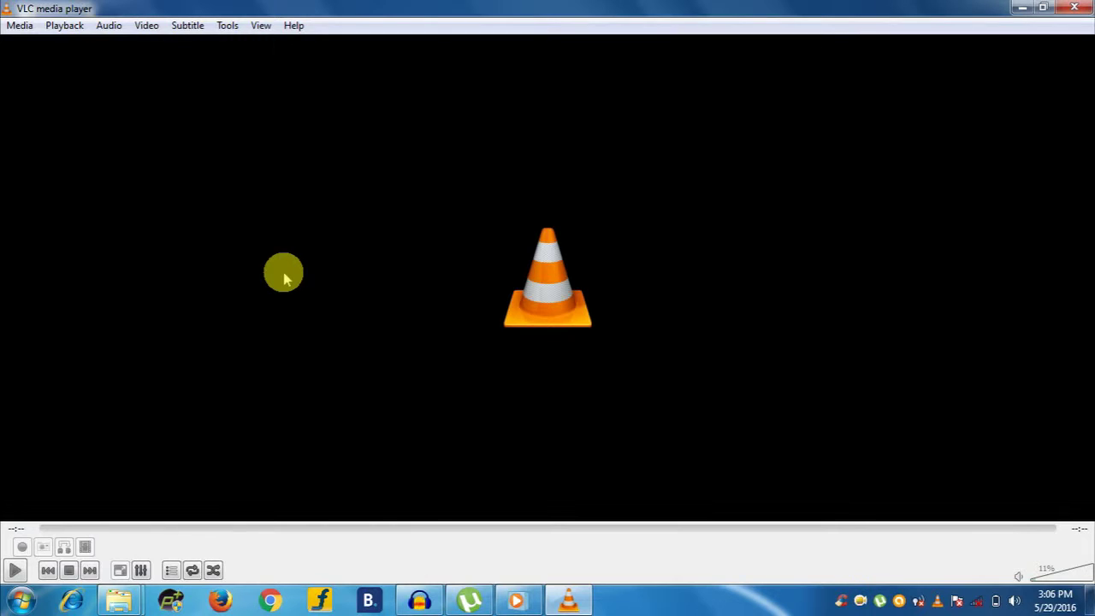
pyautogui.click(1075, 7)
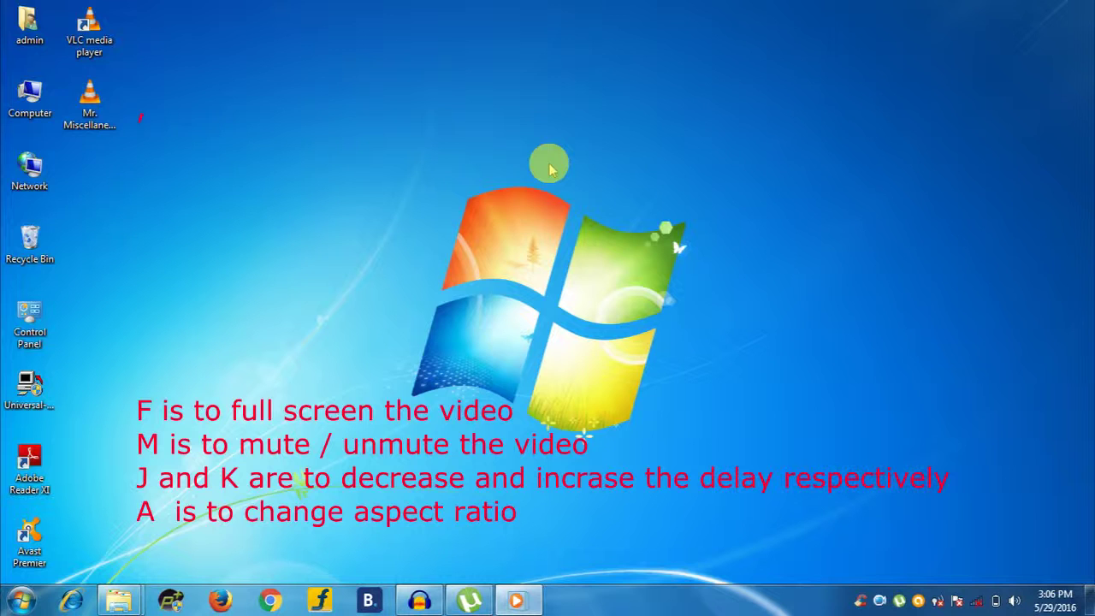
# - Play the Sony Vegas tutorial video from the desktop and close the player
pyautogui.click(90, 114)
pyautogui.doubleClick(90, 114)
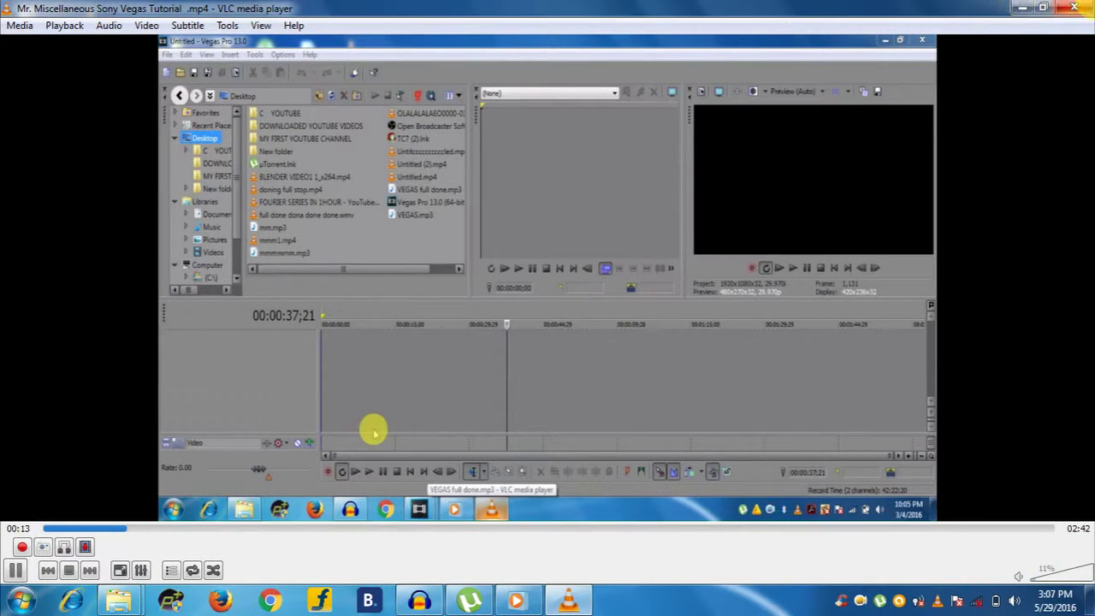
pyautogui.hotkey('alt', 'F4')
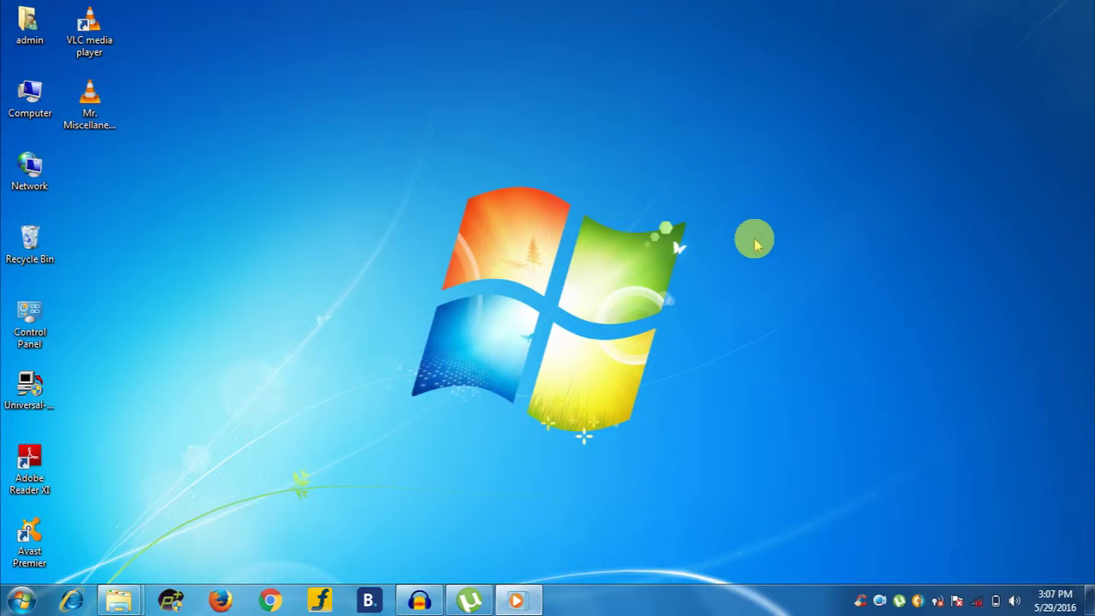
pyautogui.rightClick(755, 240)
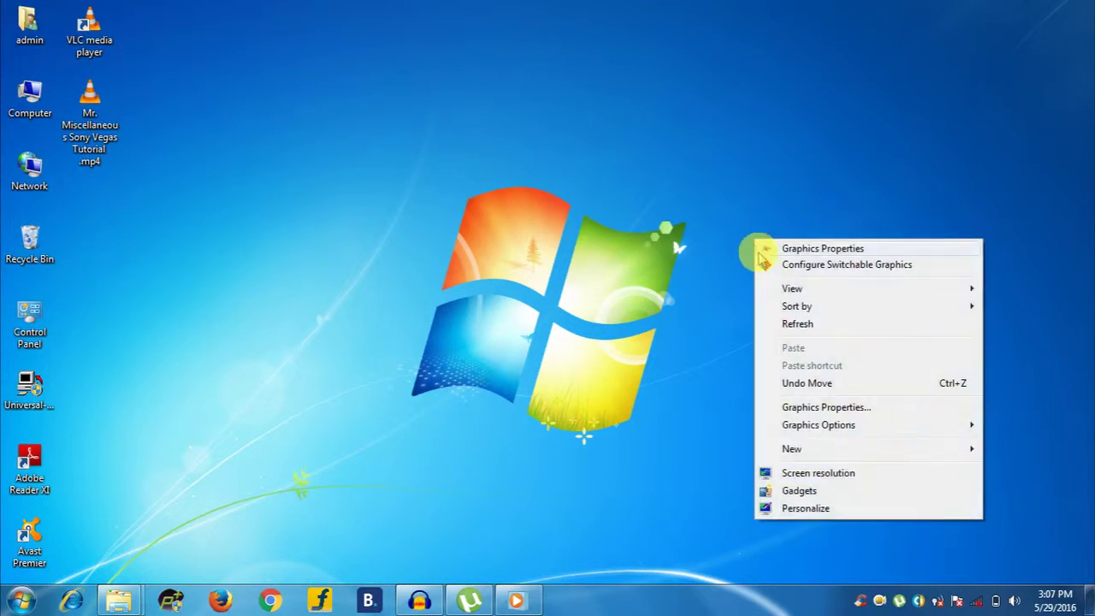
pyautogui.click(692, 299)
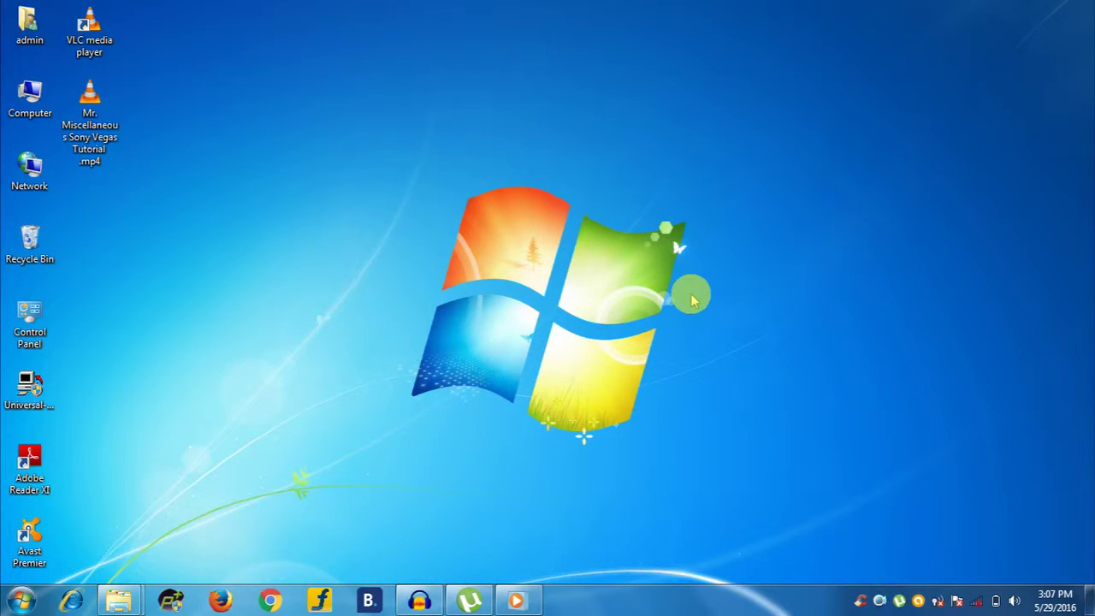
# - Launch VLC media player from its desktop shortcut
pyautogui.click(94, 47)
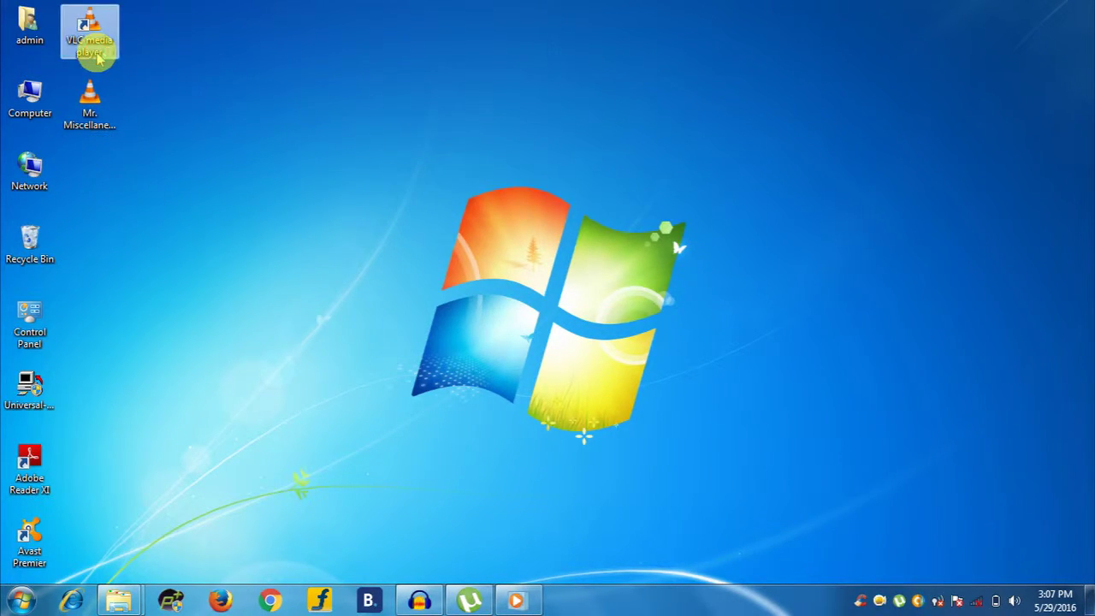
pyautogui.doubleClick(98, 55)
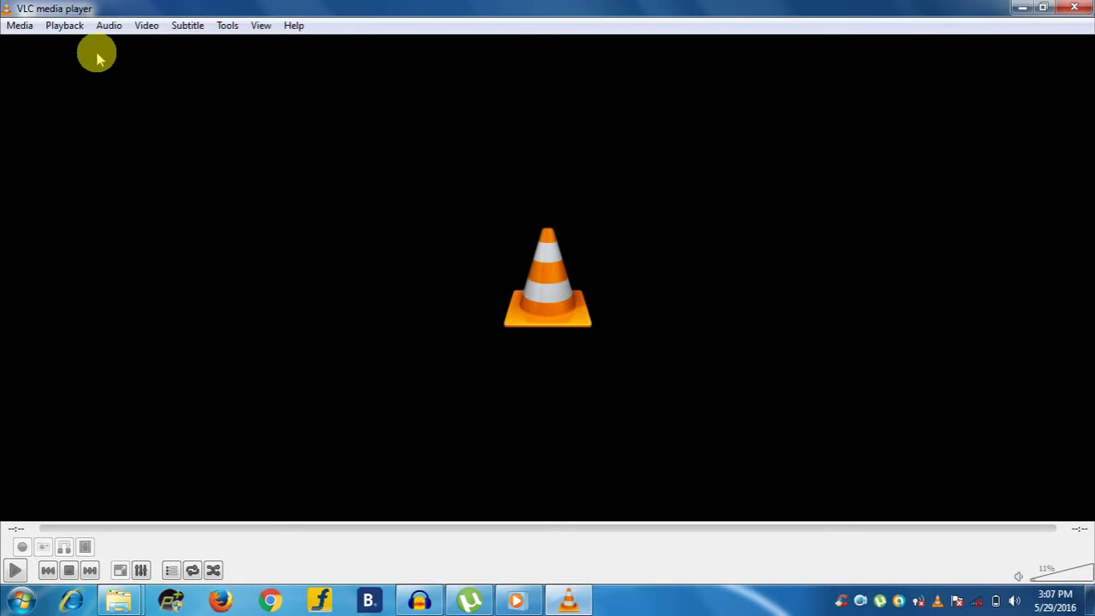